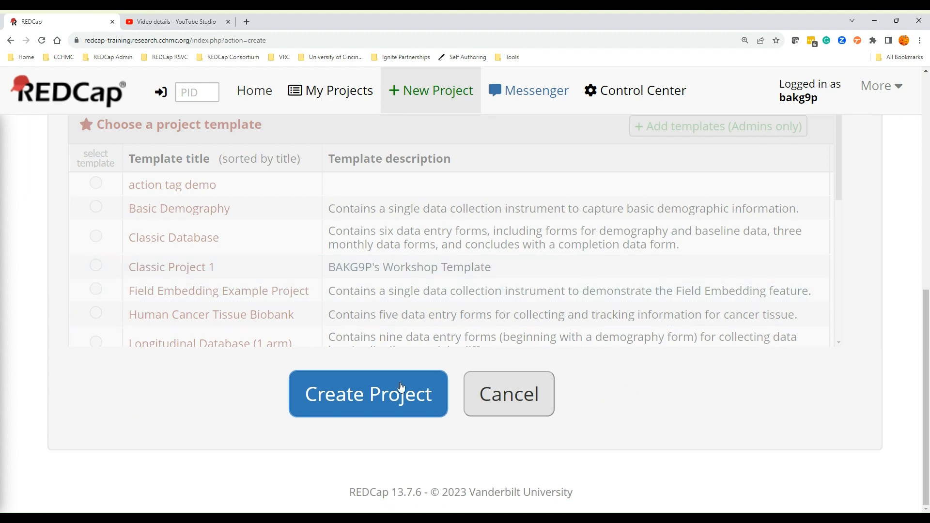
# Create the Basic Project and mark its main project settings as done.
pyautogui.click(380, 398)
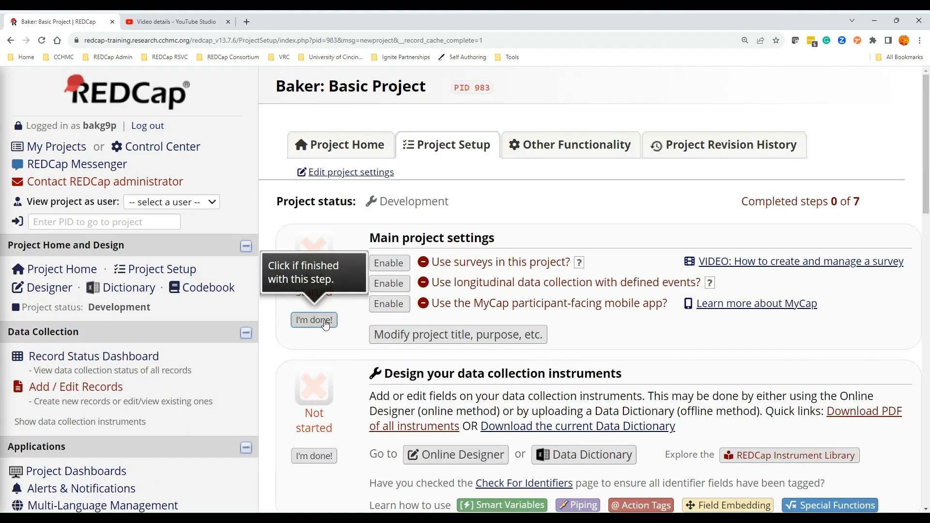
pyautogui.click(313, 317)
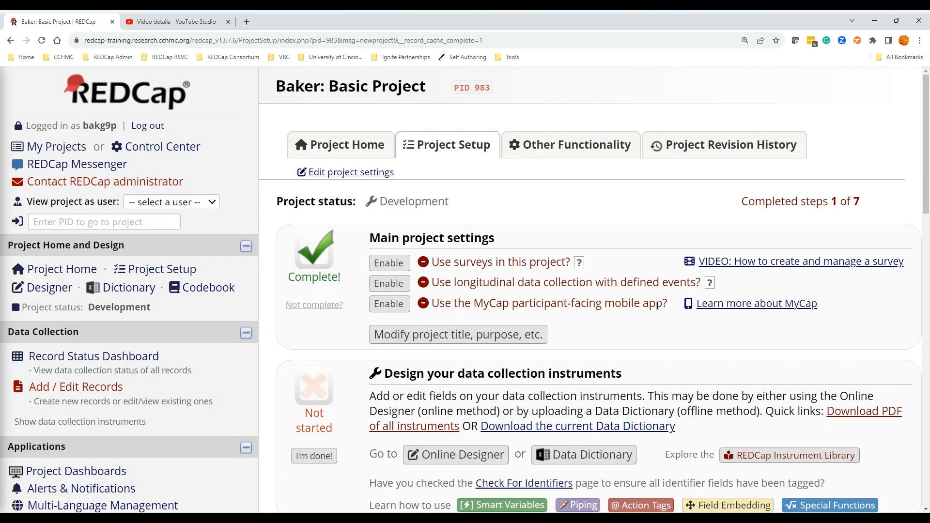
# Open the Form 1 instrument for editing in the Online Designer.
pyautogui.moveTo(927, 201); pyautogui.dragTo(927, 276)
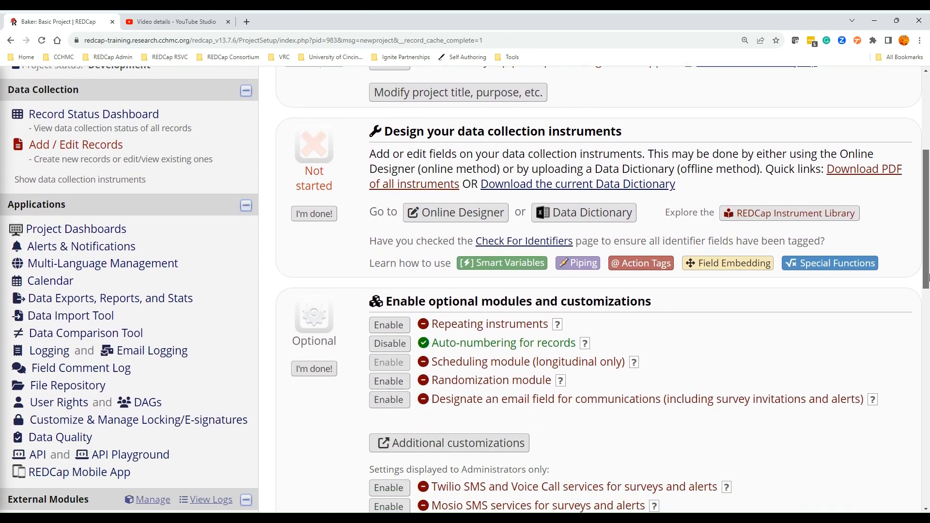
pyautogui.click(454, 215)
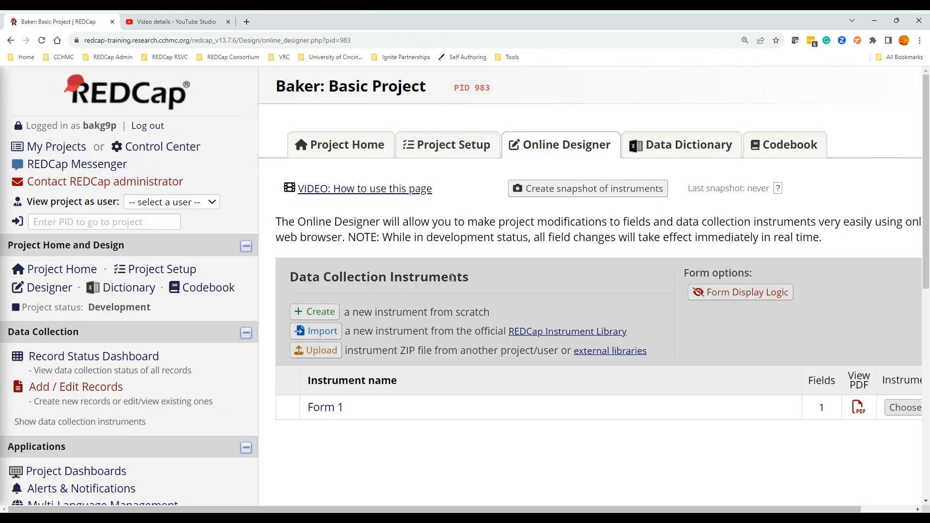
pyautogui.click(339, 408)
# Add a Text Box field labelled "Text (Short Answer):" with its description and use cases, using the variable name text.
pyautogui.moveTo(928, 159); pyautogui.dragTo(929, 339)
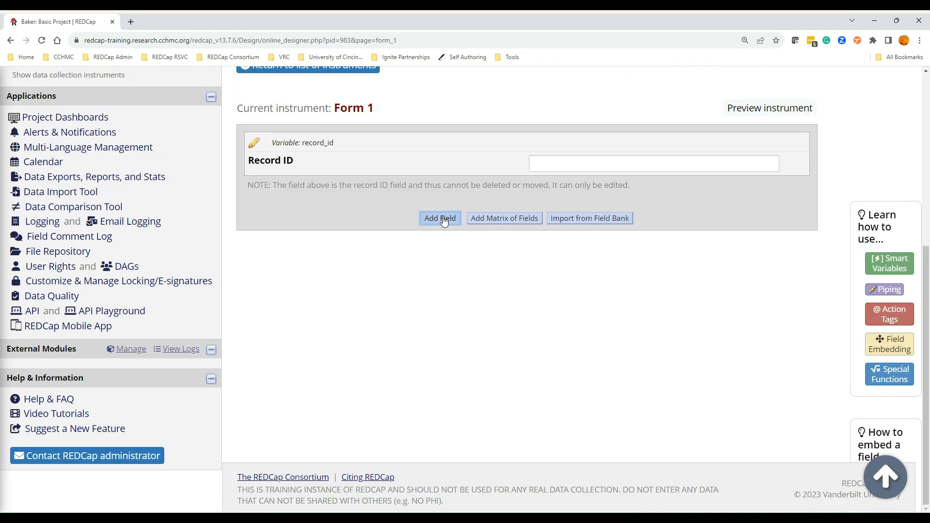
pyautogui.click(444, 219)
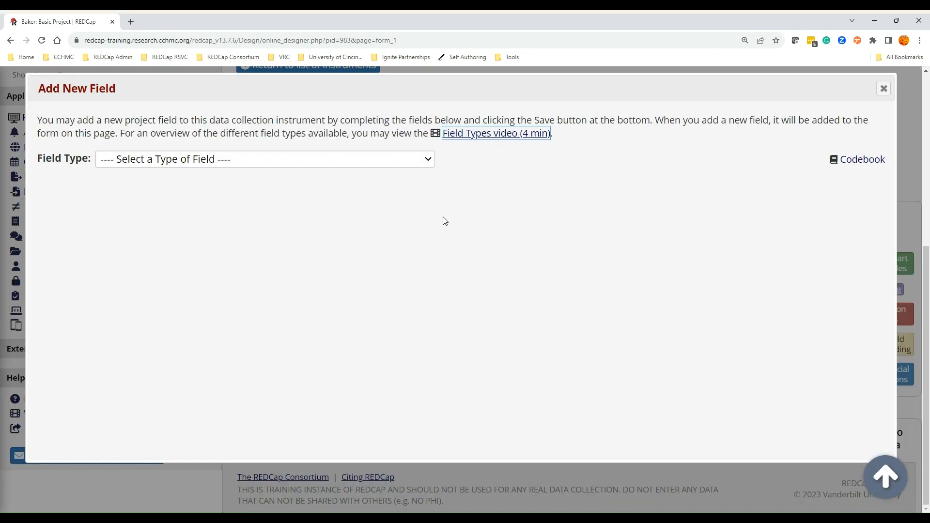
pyautogui.click(396, 160)
pyautogui.click(396, 196)
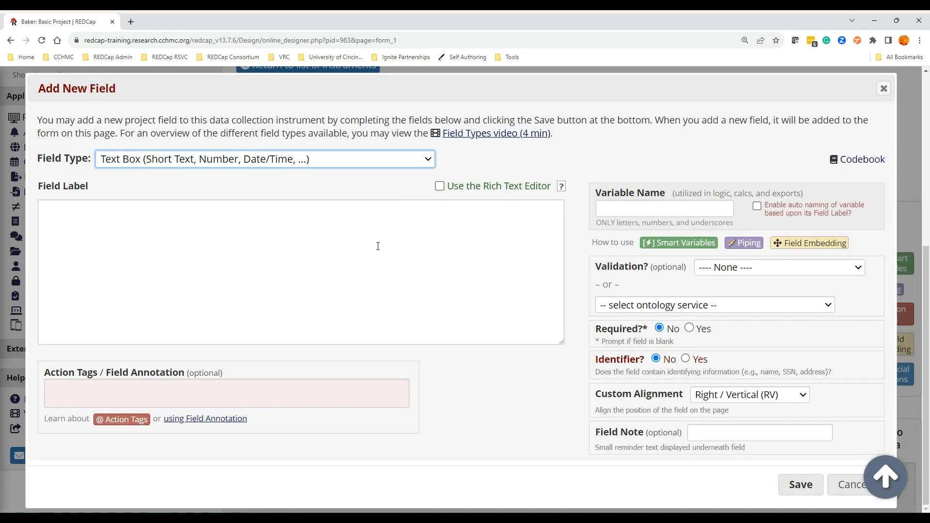
pyautogui.click(378, 246)
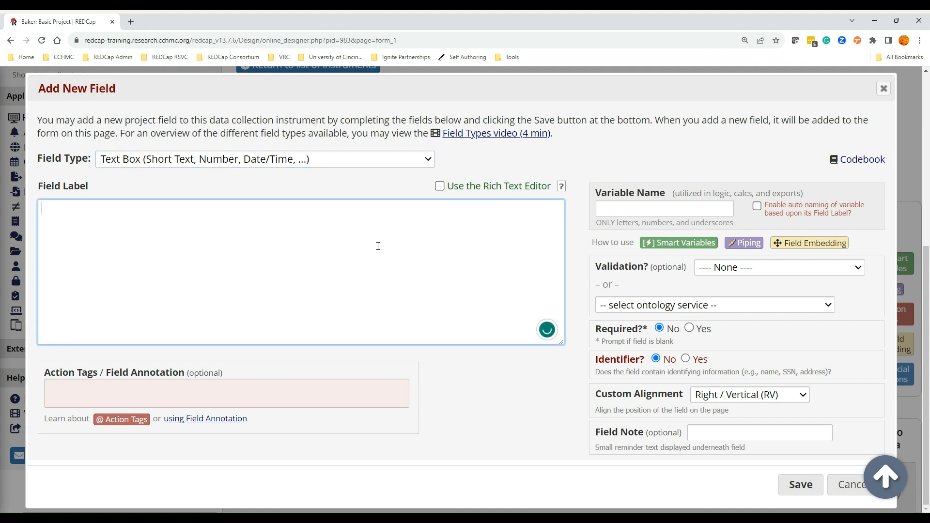
pyautogui.write('Text (Short Answer): Description: Allows users to input short text responses, usually limited to a single line or a few words. Use cases: Ideal for collecting brief text responses such as names, IDs, or single-word answers.')
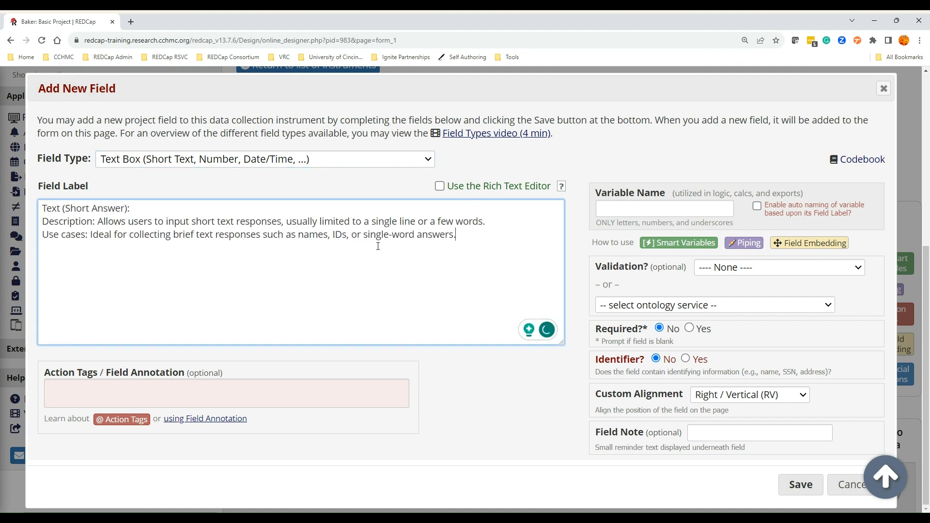
pyautogui.click(646, 211)
pyautogui.write('tex')
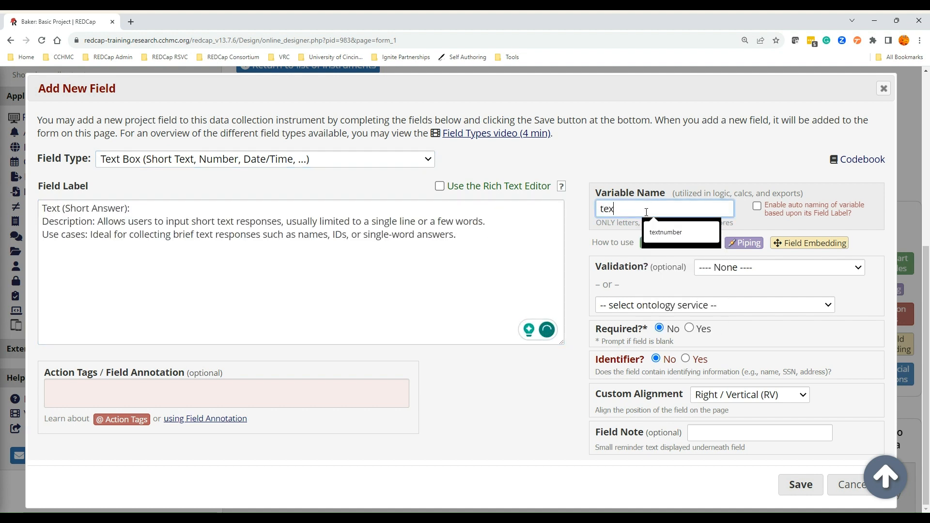
pyautogui.click(790, 486)
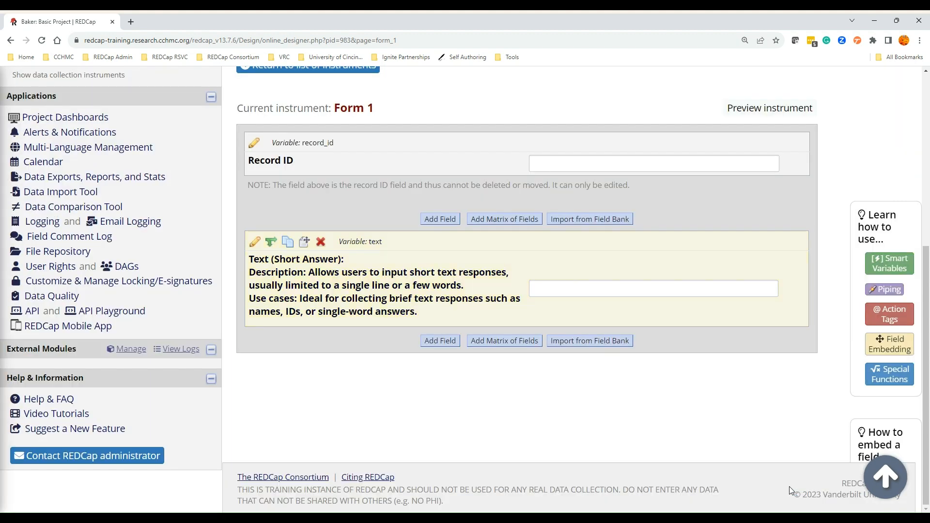
# Below the short-answer field, add a "Text (Date Validation)" text field with its description, variable name date and Date (M-D-Y) validation.
pyautogui.click(441, 340)
pyautogui.click(173, 257)
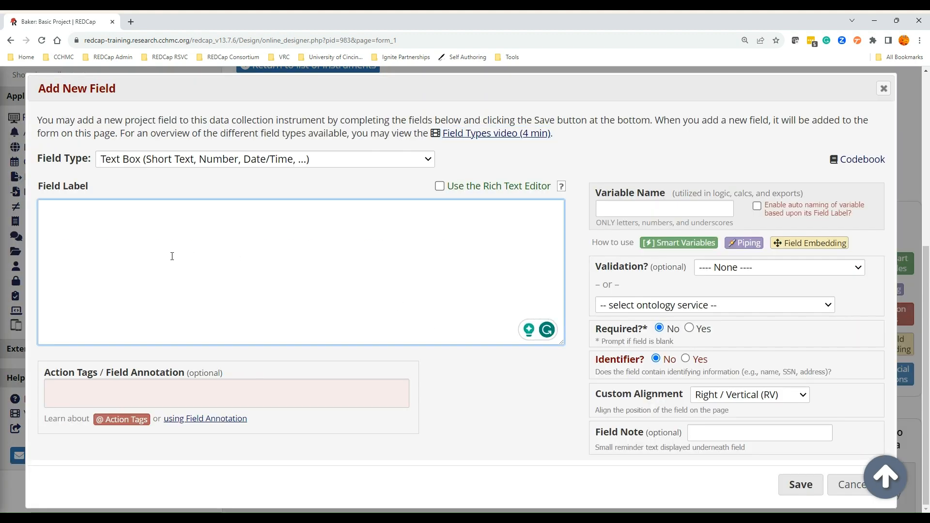
pyautogui.write('Text (Date Validation) Description: Provides a date picker for respondents to select a date. Use cases: Suitable for collecting dates of events, appointments, or other time-related information.')
pyautogui.click(646, 210)
pyautogui.write('date')
pyautogui.click(508, 251)
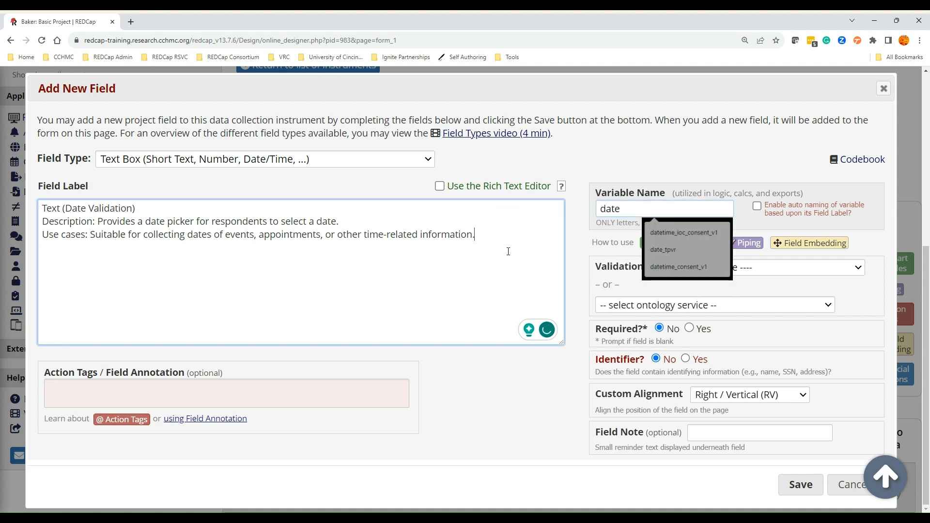
pyautogui.click(749, 271)
pyautogui.click(736, 41)
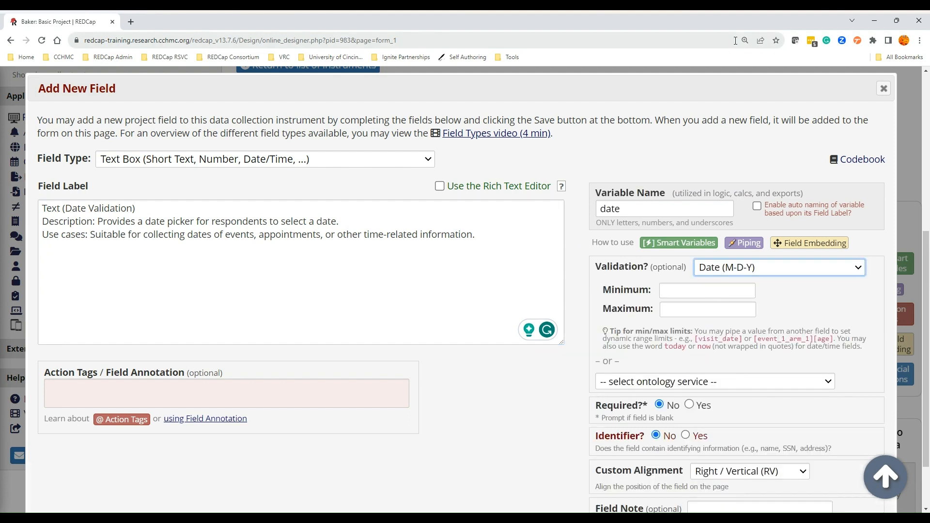
pyautogui.scroll(-3, 775, 436)
pyautogui.click(779, 488)
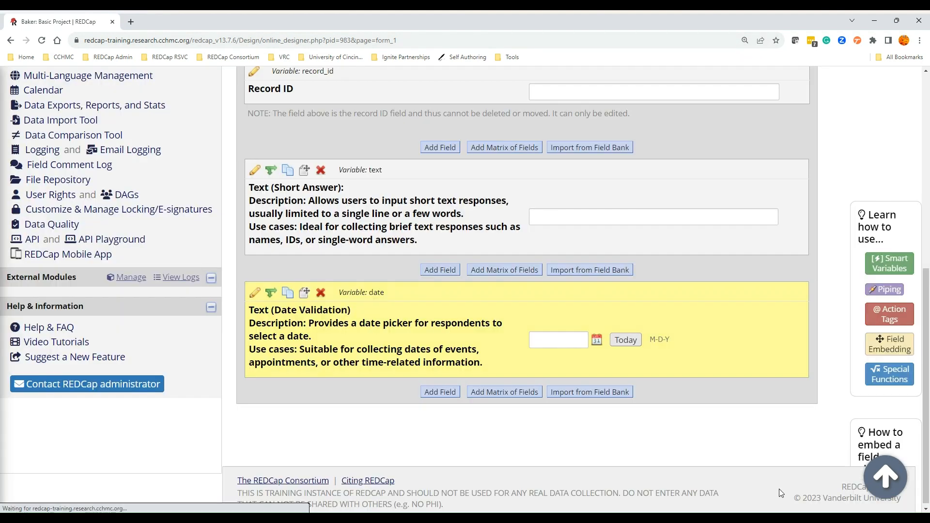
# Set up another text field labelled "Text (Numeric Validation):" with its description, variable name number and Number validation.
pyautogui.click(432, 393)
pyautogui.click(297, 268)
pyautogui.write('Text (Numeric Validation): Description: Permits users to input numerical values, including integers or decimals. Use cases: Appropriate for collecting quantitative data such as age, height, weight, or numerical ratings.')
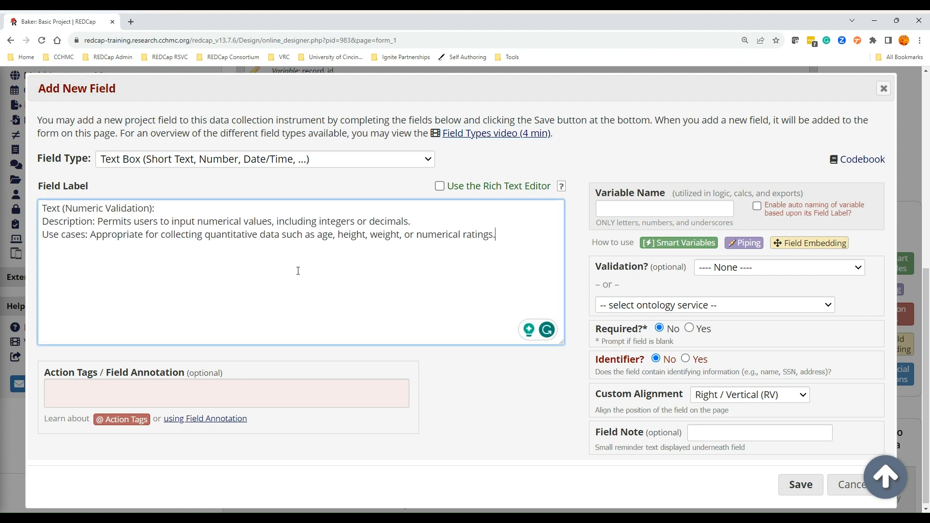
pyautogui.click(627, 212)
pyautogui.write('number')
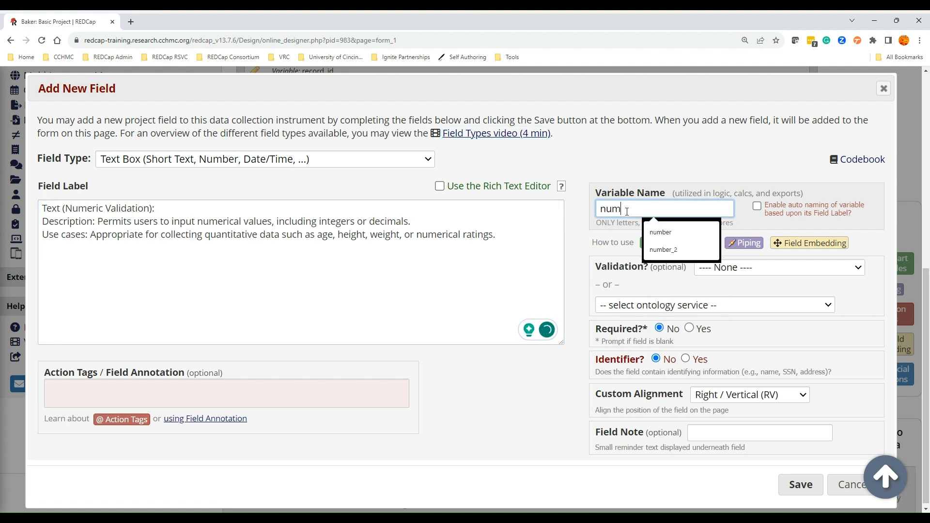
pyautogui.click(782, 269)
pyautogui.click(751, 213)
pyautogui.scroll(1, 751, 216)
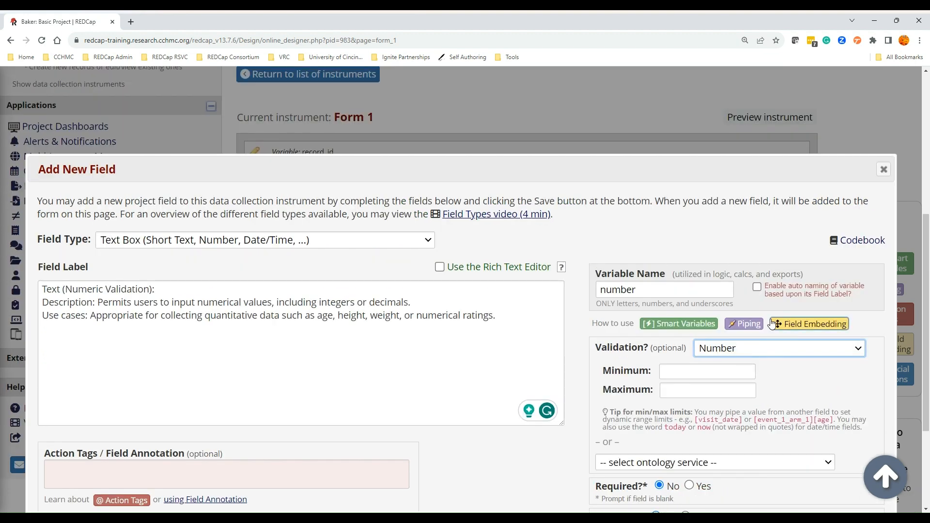
# Give the numeric field the field note "Number (note at the bottom of box)" and save the field.
pyautogui.scroll(-3, 772, 307)
pyautogui.click(727, 444)
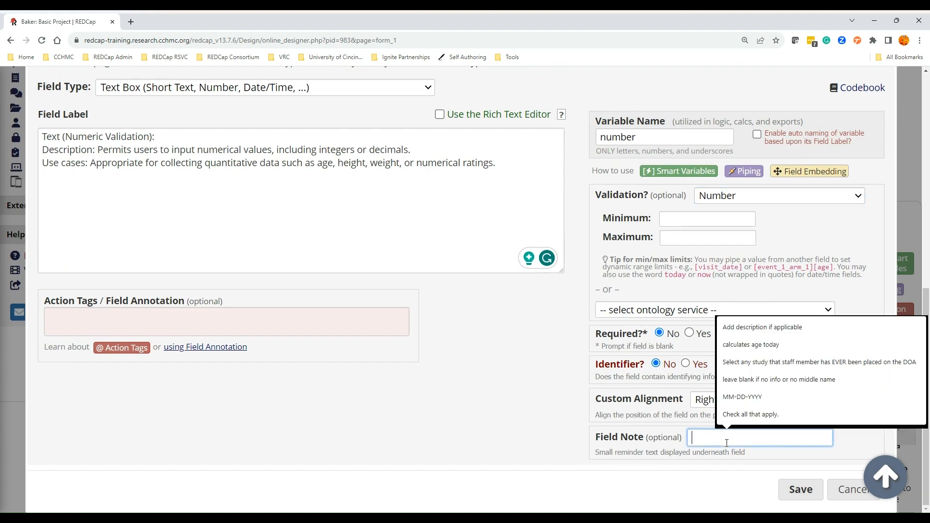
pyautogui.write('Number')
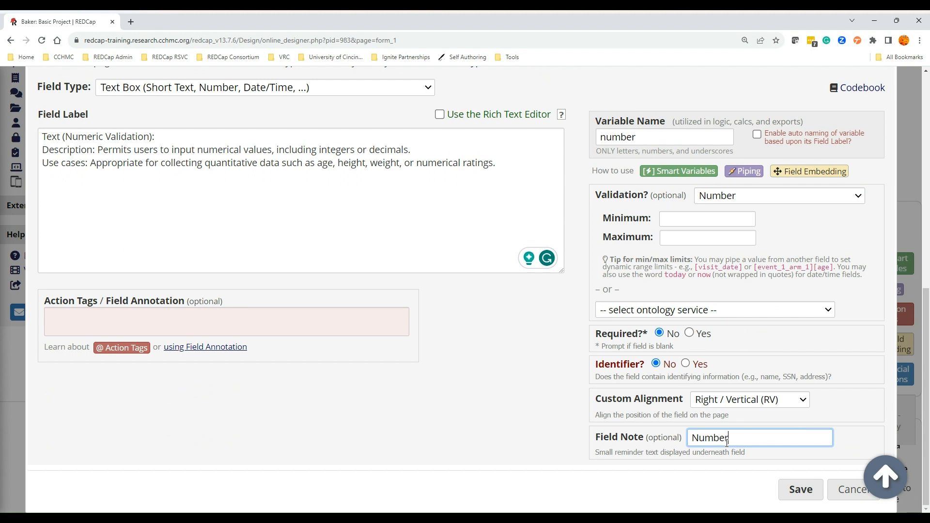
pyautogui.write(' (note at the bottom of')
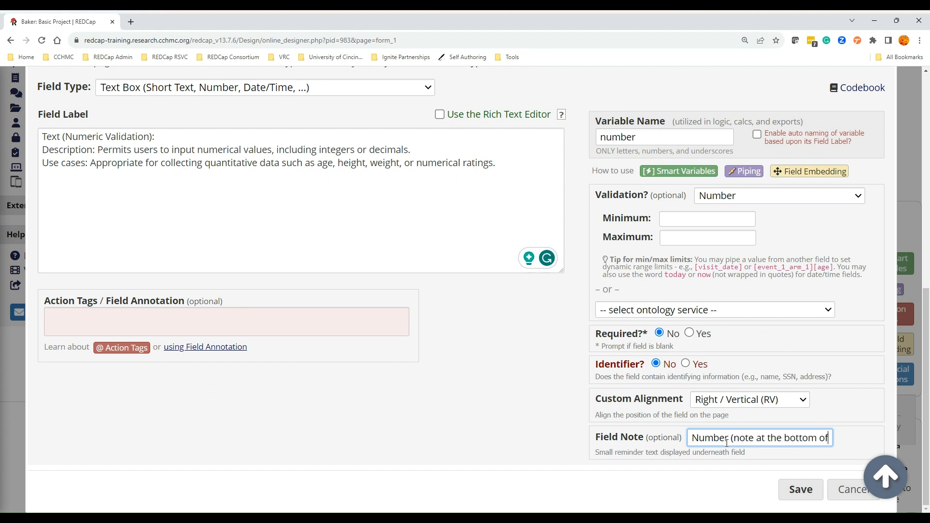
pyautogui.write(' box)')
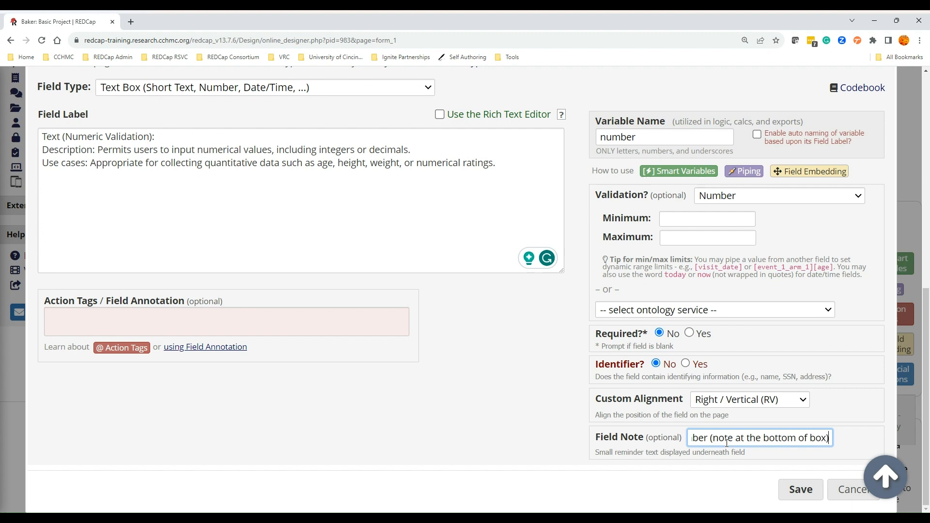
pyautogui.click(799, 489)
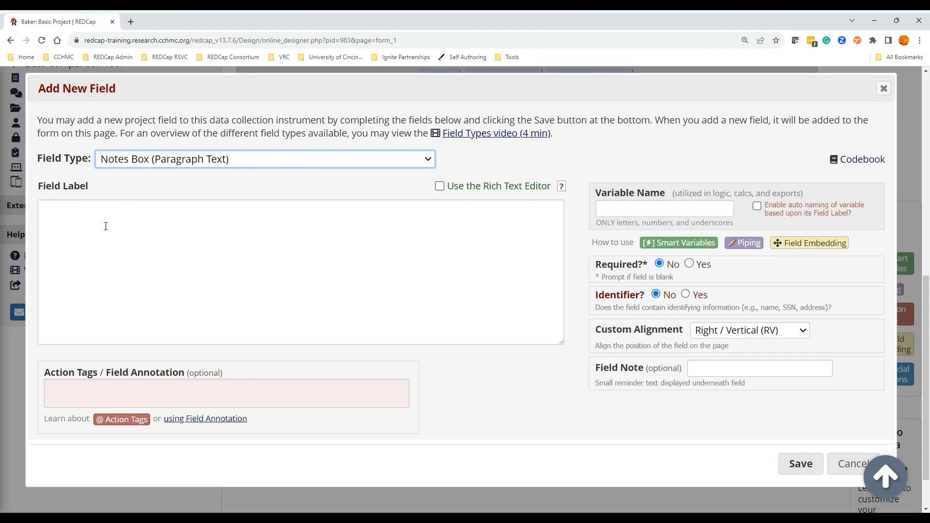
# Label the Notes Box field "Notes (Paragraph):" with its description, name its variable note, set left alignment and save it.
pyautogui.click(105, 227)
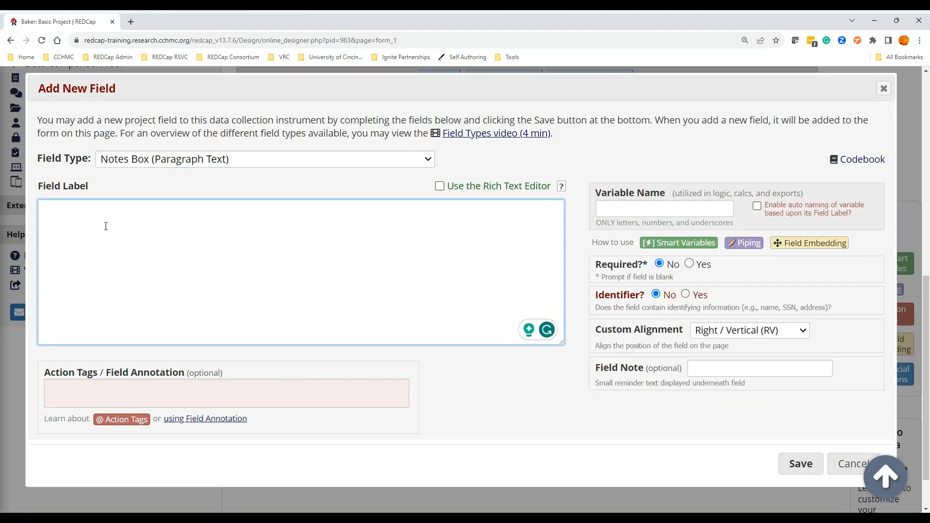
pyautogui.write('Notes (Paragraph): Description: Provides a larger text input area for more extended responses, accommodating multiple sentences or paragraphs. Use cases: Suitable for open-ended questions or comments that require more detailed explanations.')
pyautogui.click(656, 209)
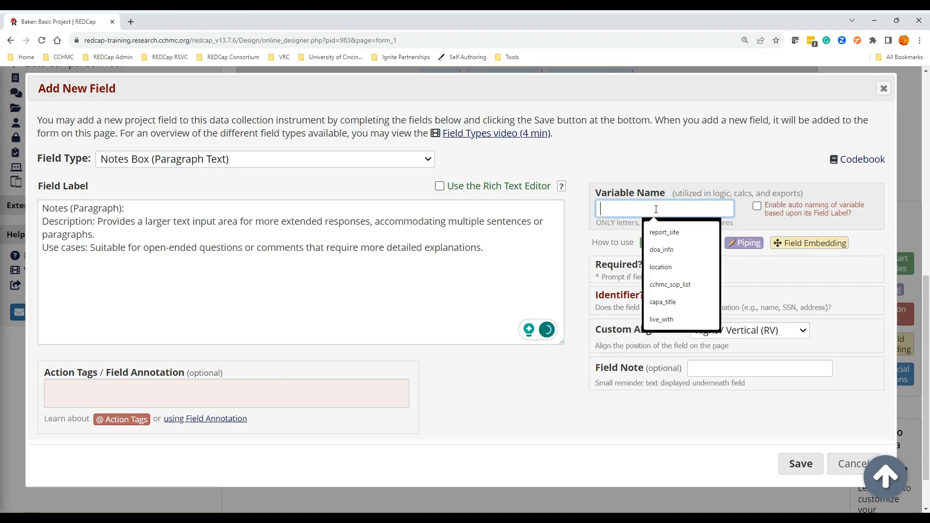
pyautogui.write('note')
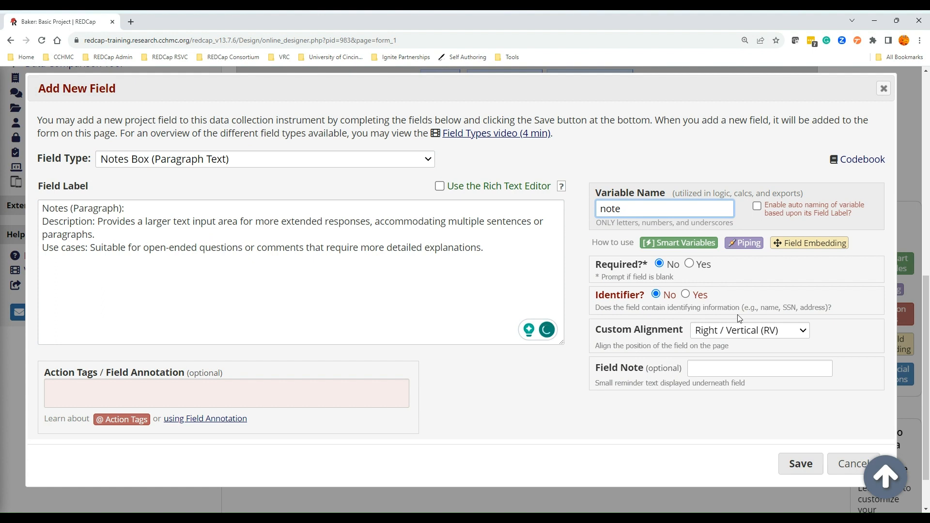
pyautogui.click(756, 335)
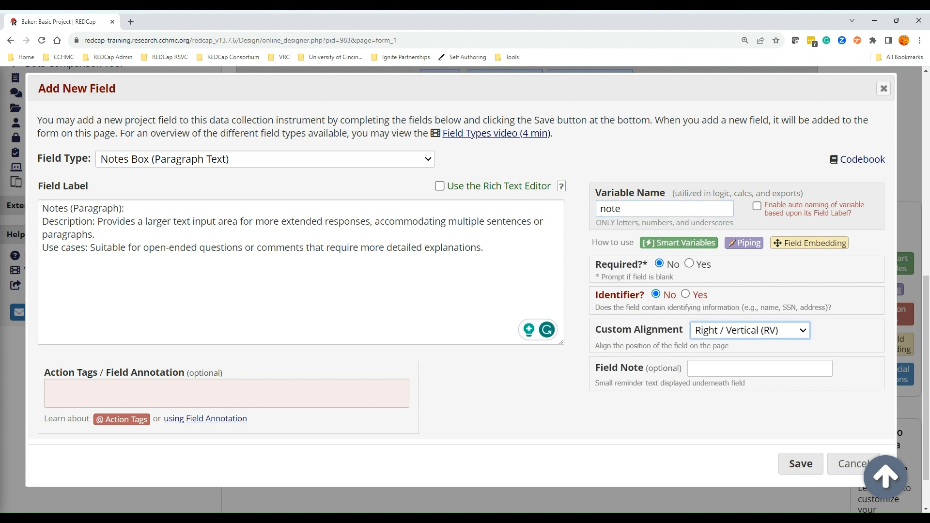
pyautogui.click(751, 375)
pyautogui.click(799, 464)
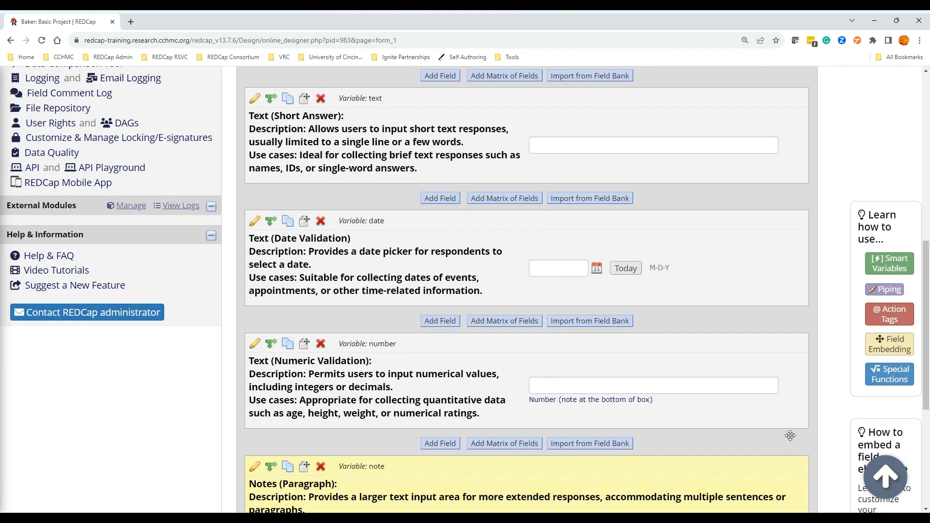
# Enter the choices "1, choice 1" and "2, choice 2" for the Multiple Choice radio button field.
pyautogui.scroll(-5, 791, 446)
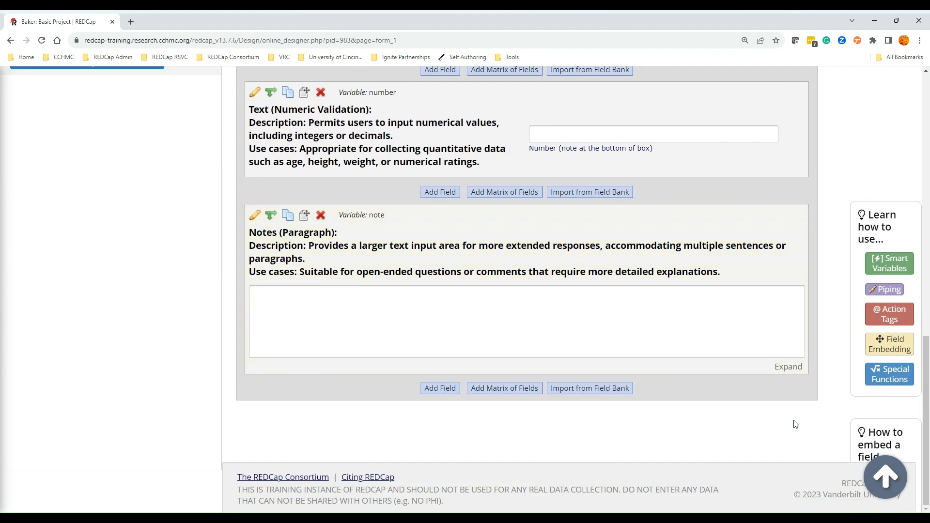
pyautogui.write('1, choice 1')
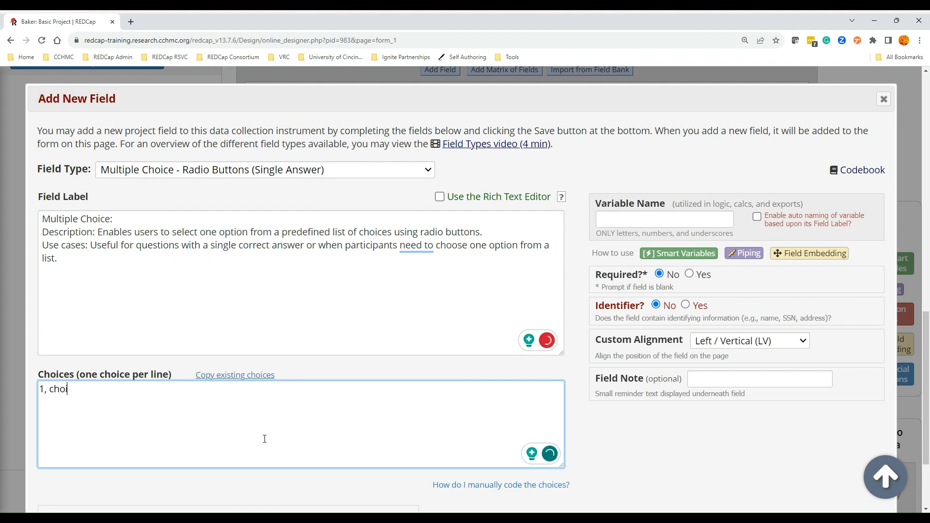
pyautogui.press('Return')
pyautogui.write('2, choice 2')
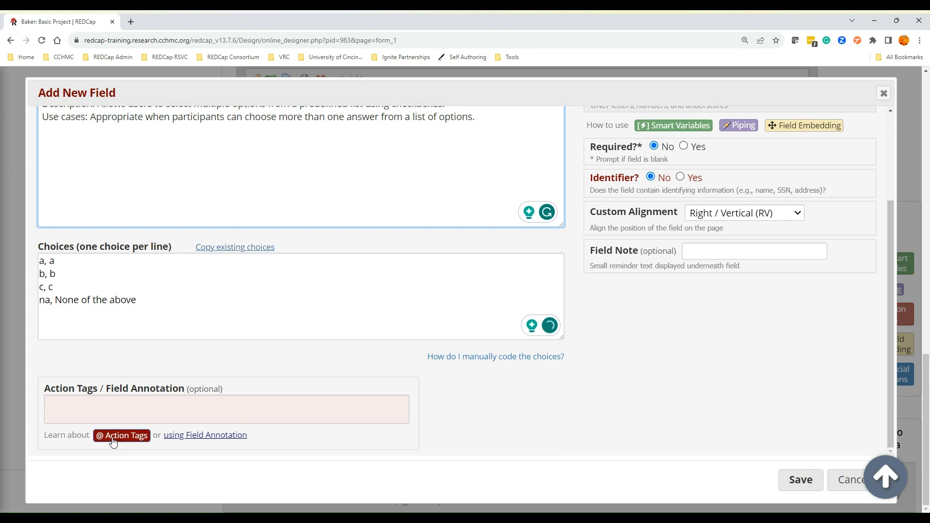
pyautogui.click(122, 435)
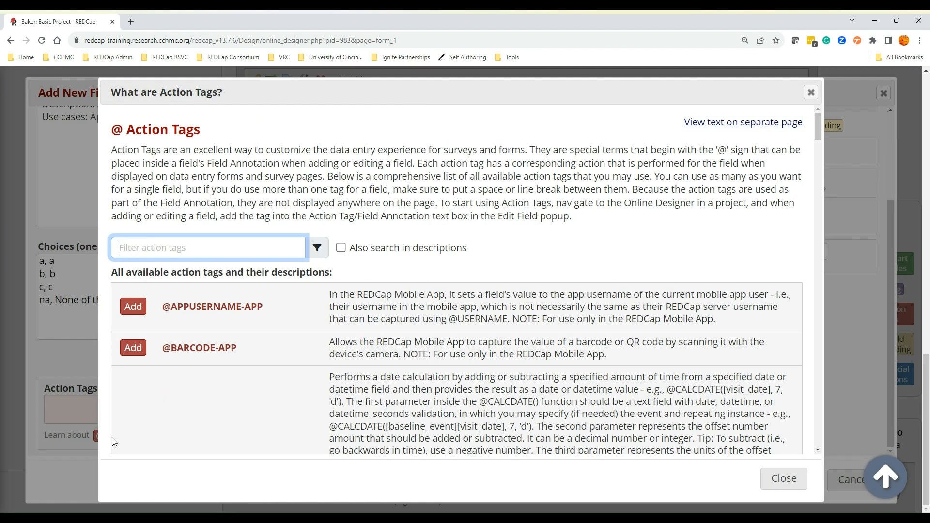
pyautogui.write('noneof')
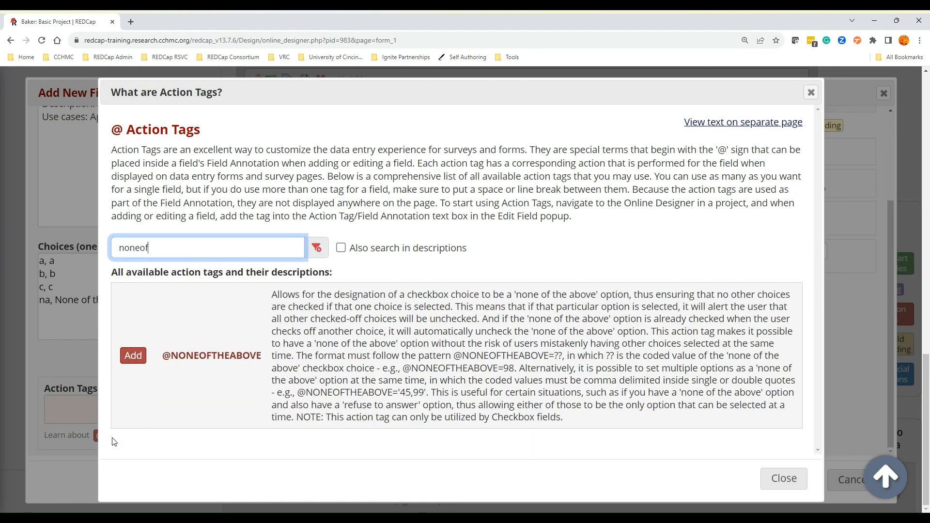
pyautogui.click(131, 357)
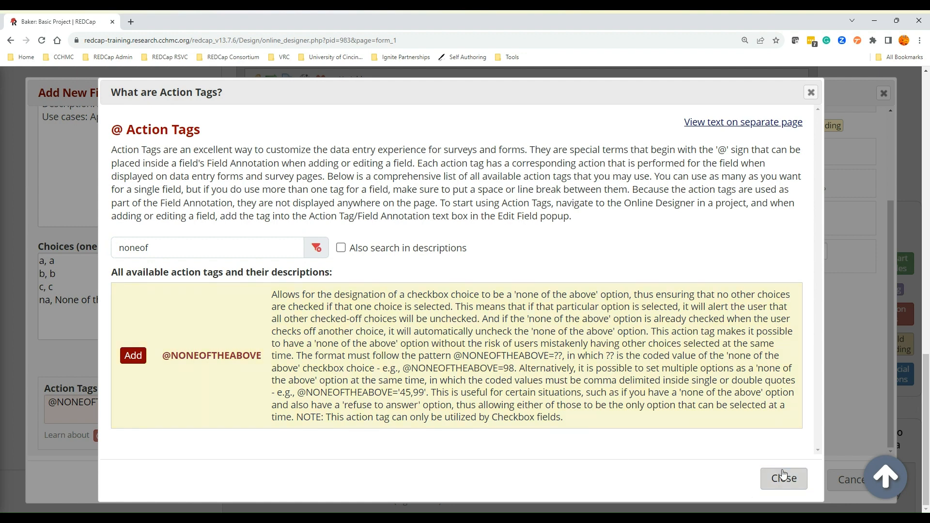
pyautogui.click(783, 477)
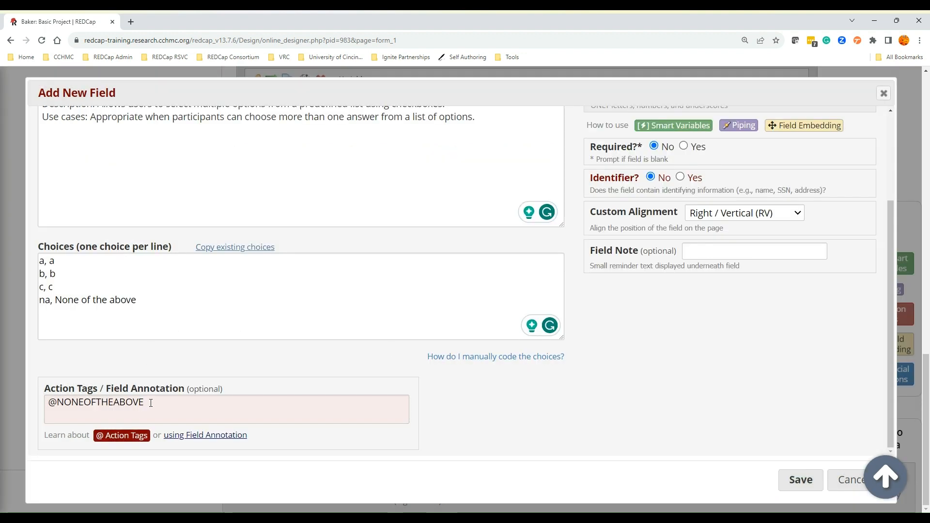
pyautogui.click(150, 403)
pyautogui.write("='na")
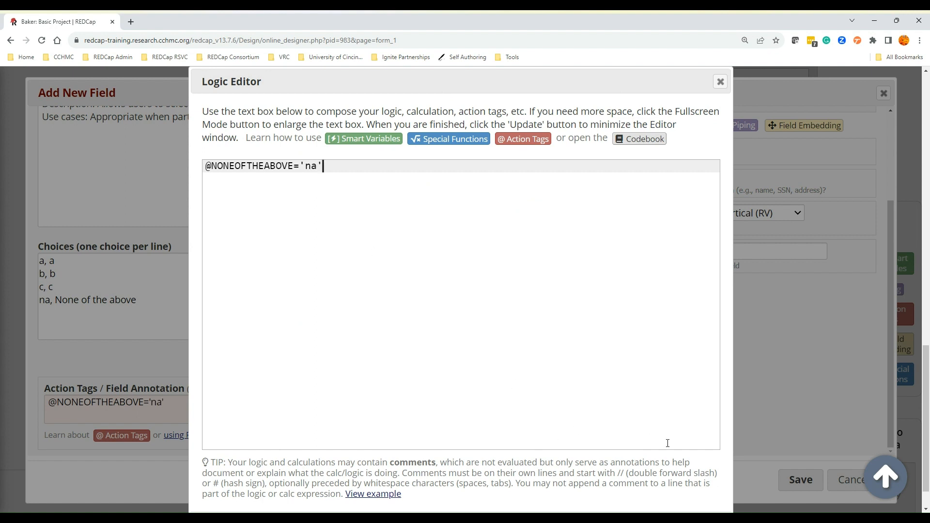
pyautogui.scroll(-2, 668, 443)
pyautogui.click(644, 491)
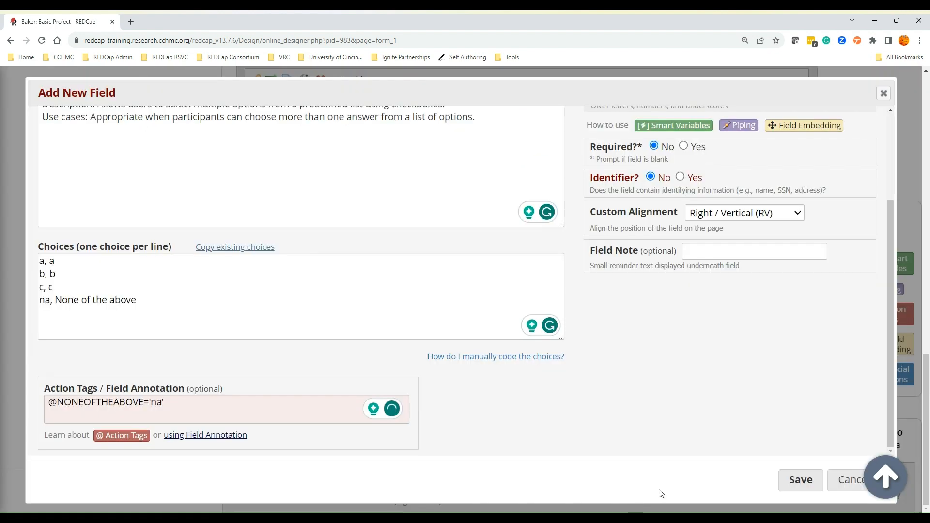
pyautogui.click(807, 478)
# Add a File Upload field labelled "File Upload:" with its description and use cases, name its variable file and save it.
pyautogui.scroll(-5, 808, 476)
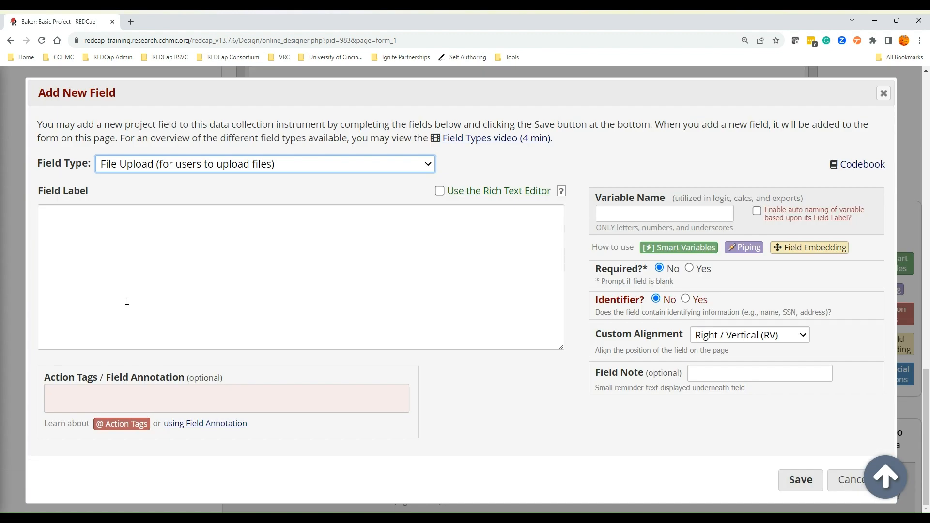
pyautogui.click(127, 297)
pyautogui.write('File Upload: Description: Allows participants to upload files, such as documents, images, or spreadsheets. Use cases: Useful when researchers need to collect supporting documents or media from respondents.')
pyautogui.click(90, 212)
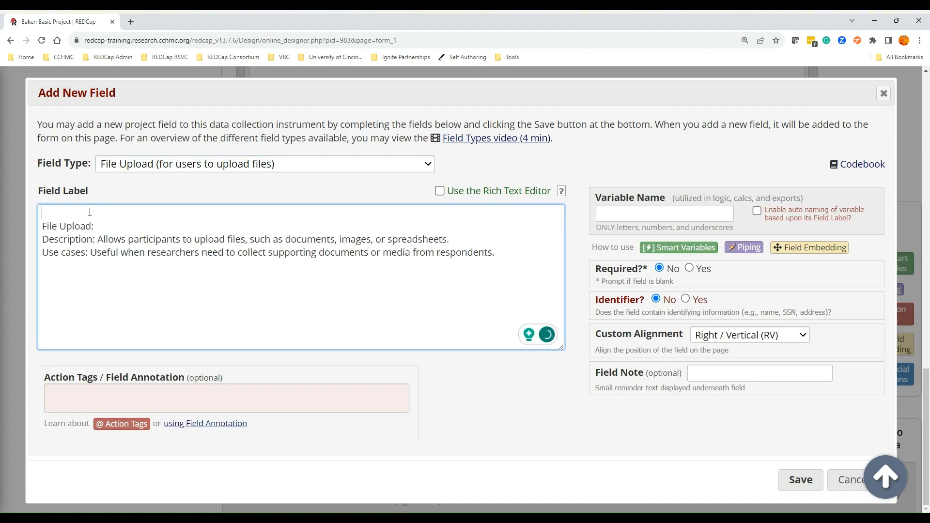
pyautogui.click(612, 216)
pyautogui.write('file')
pyautogui.click(800, 480)
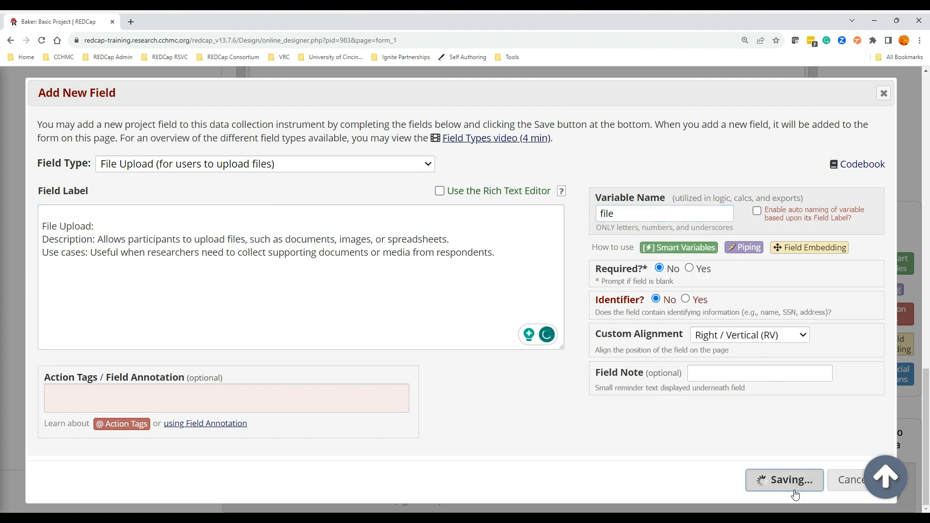
# Add a Calculated Field labelled "Calculation:" with its description and use cases, and name its variable calculation.
pyautogui.scroll(-3, 792, 440)
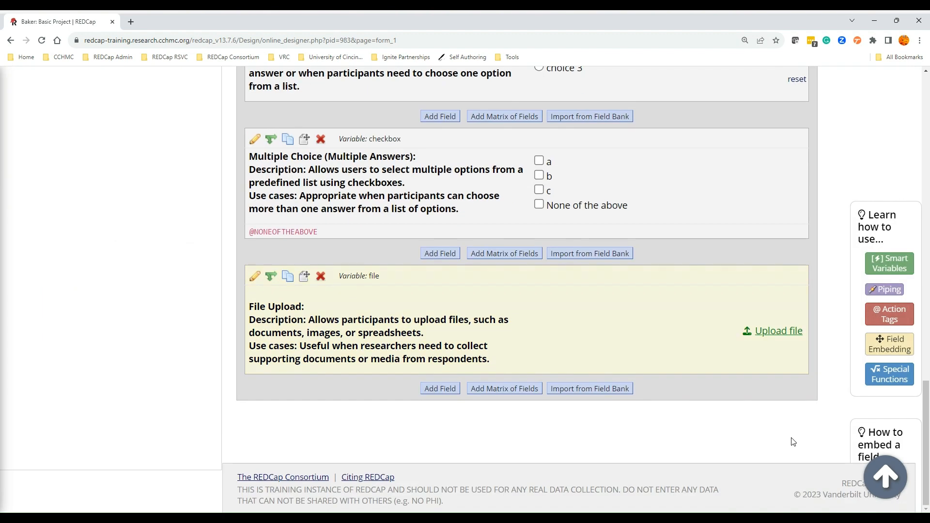
pyautogui.click(440, 389)
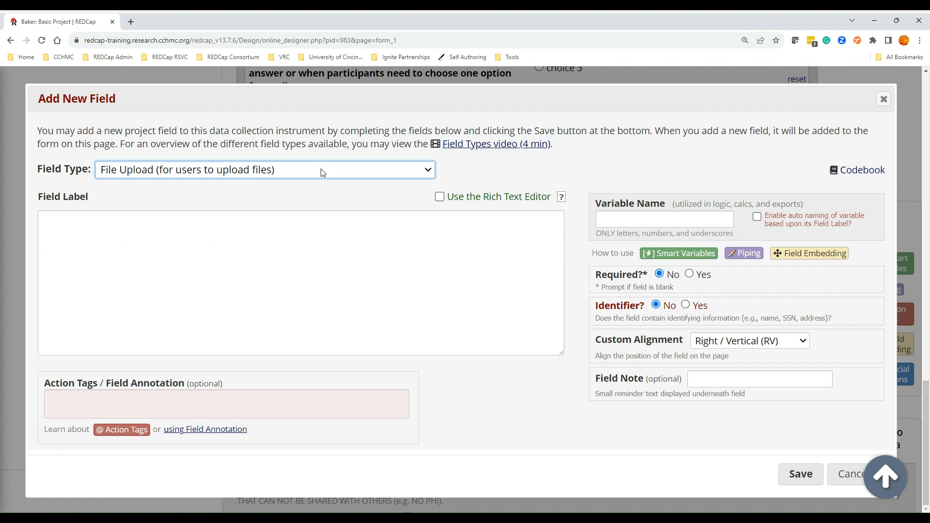
pyautogui.click(319, 171)
pyautogui.click(277, 230)
pyautogui.click(278, 246)
pyautogui.write("Calculation: Description: Performs calculations based on other fields' values and displays the result. Use cases: Useful for automatically computing derived values, such as BMI (Body Mass Index) or scores based on collected data.")
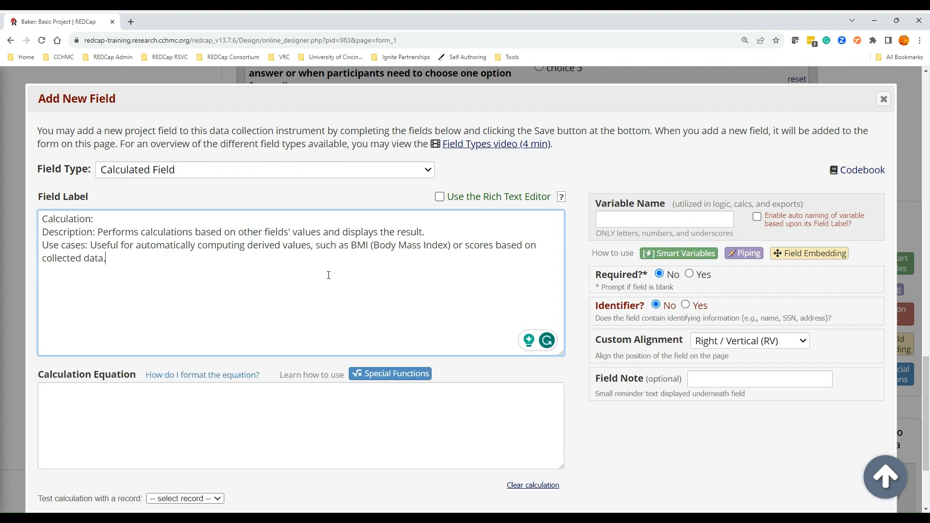
pyautogui.click(656, 218)
pyautogui.write('cal')
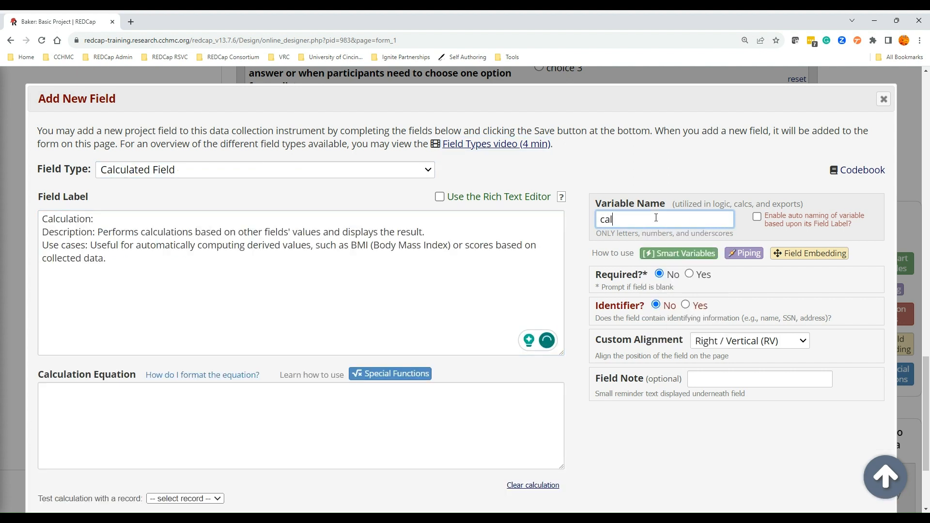
pyautogui.write('culation')
# Enter 1+1 as the calculation equation and save the calculated field.
pyautogui.click(152, 426)
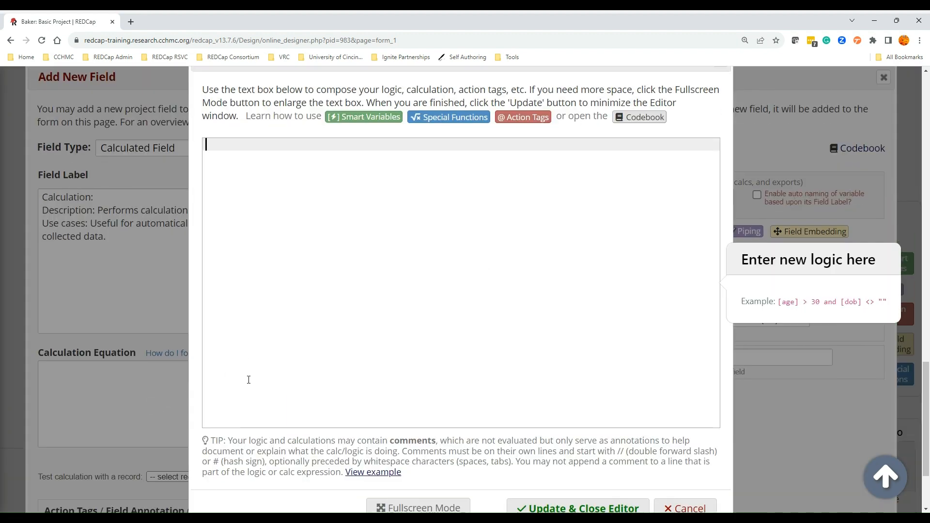
pyautogui.write('1')
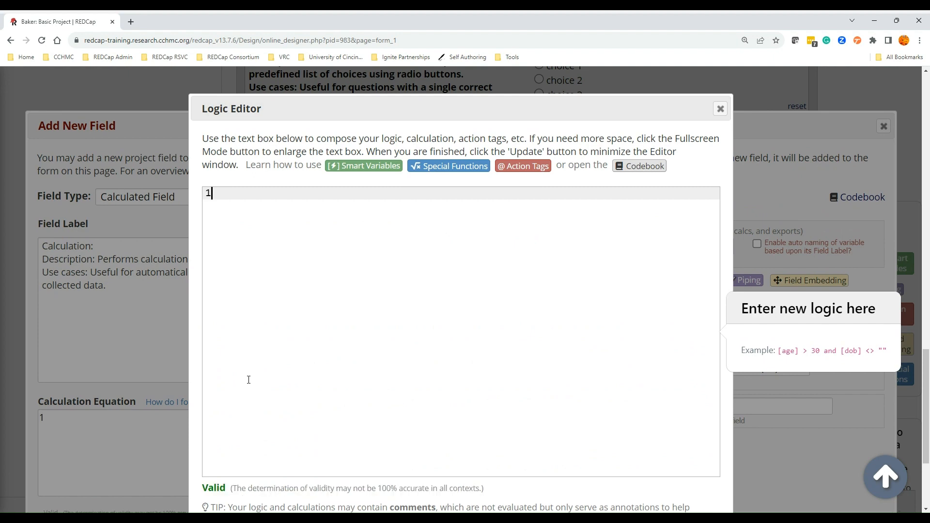
pyautogui.write('+1')
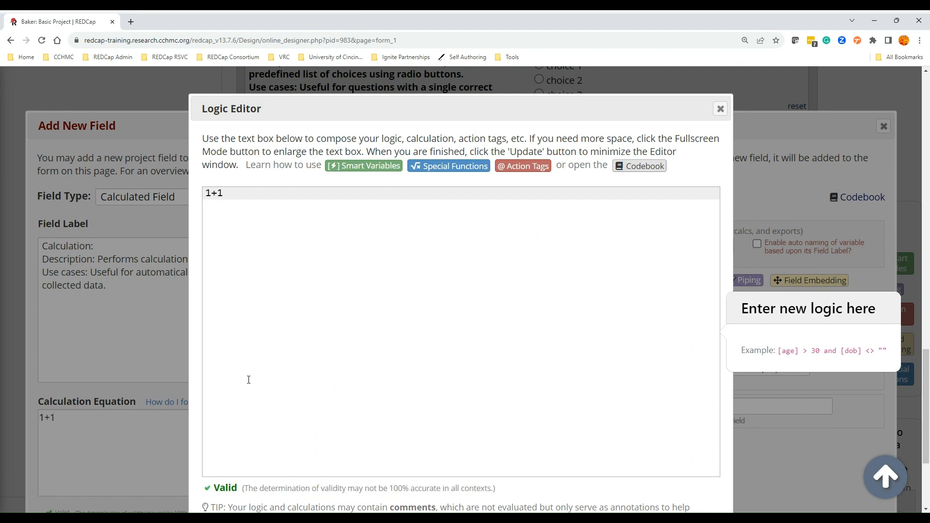
pyautogui.scroll(-4, 248, 380)
pyautogui.click(587, 420)
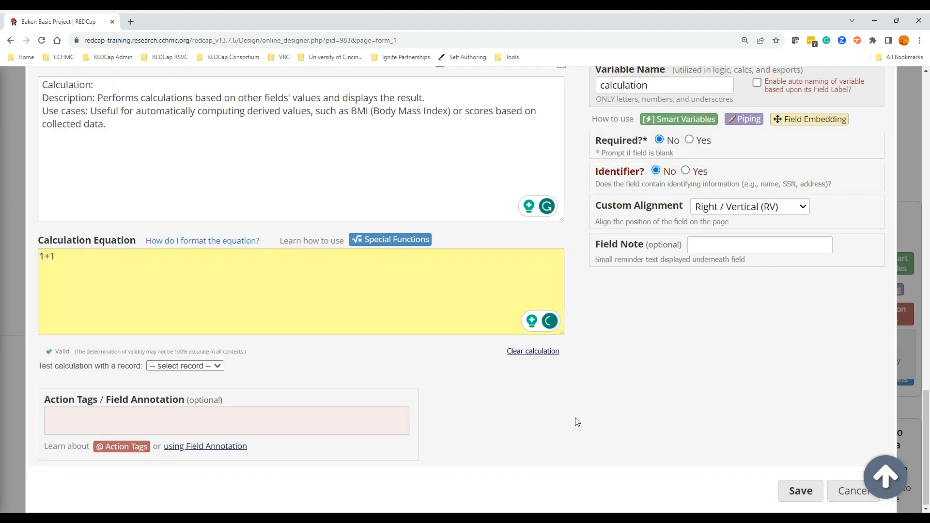
pyautogui.click(780, 487)
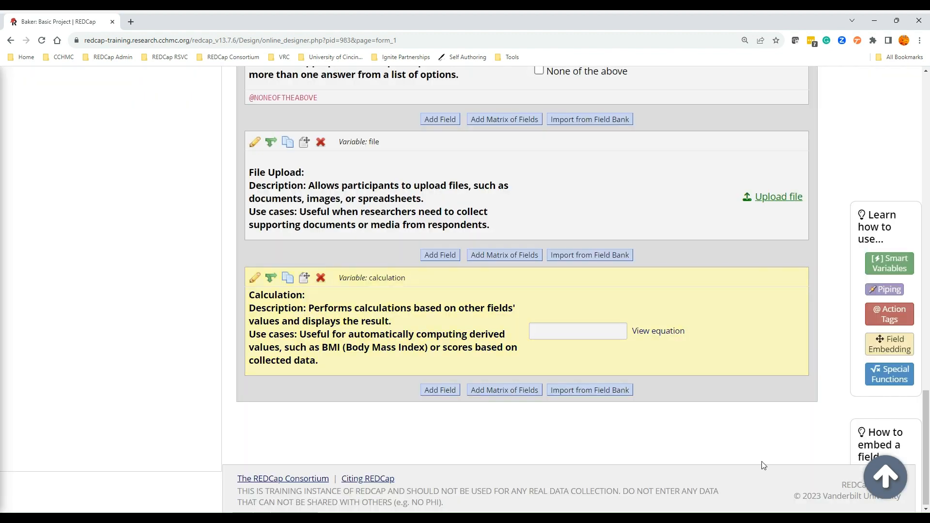
# Add a Descriptive Text field labelled "Descriptive Flexfield (Notes, URL, etc.):" with its description and use cases, and name its variable descriptive.
pyautogui.click(441, 390)
pyautogui.click(135, 264)
pyautogui.write('Descriptive Flexfield (Notes, URL, etc.): Description: Provides a field for additional notes, comments, or URLs. Use cases: Useful for adding context, references, or links to external resources within the survey or database.')
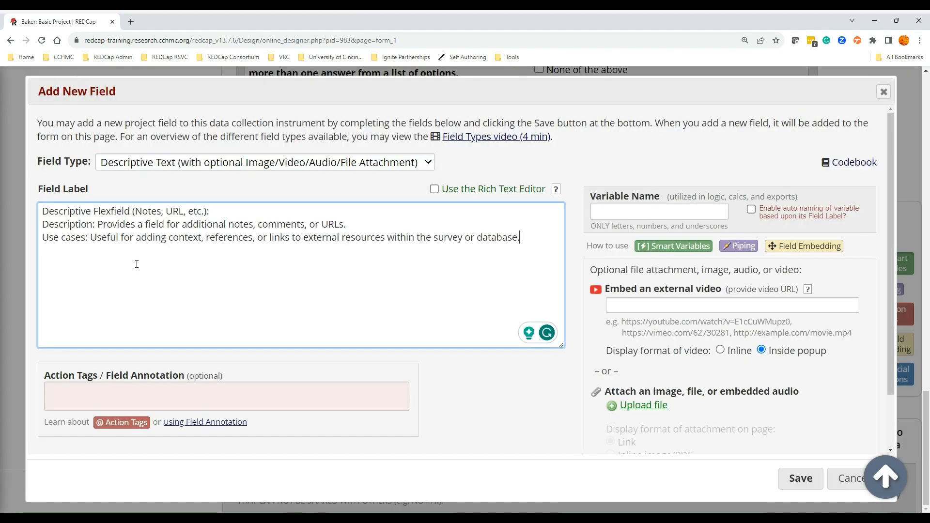
pyautogui.click(613, 212)
pyautogui.write('desc')
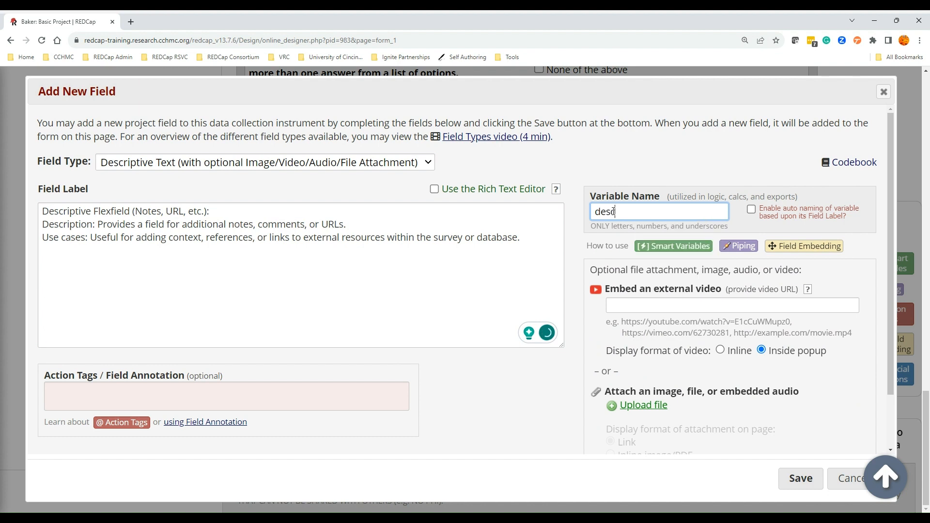
pyautogui.write('riptive')
# Attach r-only-land-ocean-ice-cloud128x128.png to the descriptive field, display it as an inline image and save the field.
pyautogui.scroll(-2, 665, 381)
pyautogui.click(647, 343)
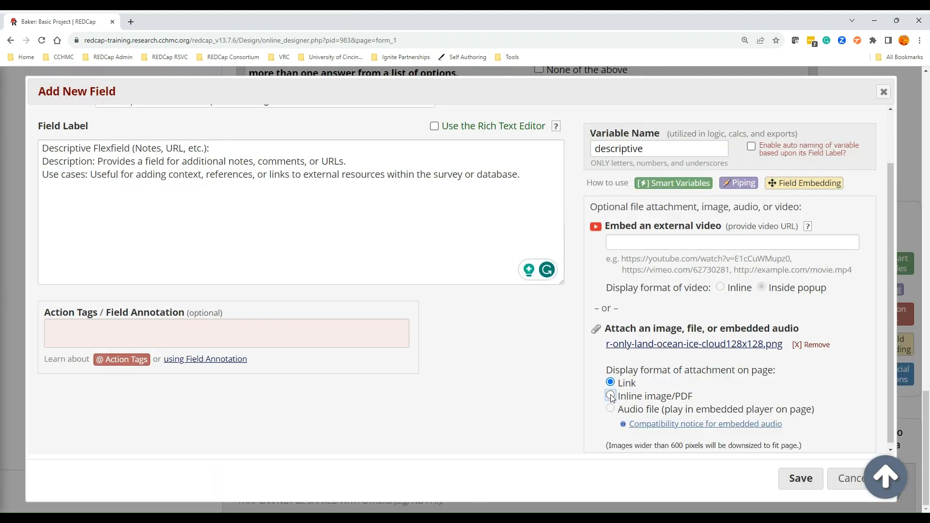
pyautogui.click(610, 396)
pyautogui.click(800, 479)
# Add a Slider / Visual Analog Scale field labelled "Slider:" with its description and use cases.
pyautogui.scroll(-5, 784, 390)
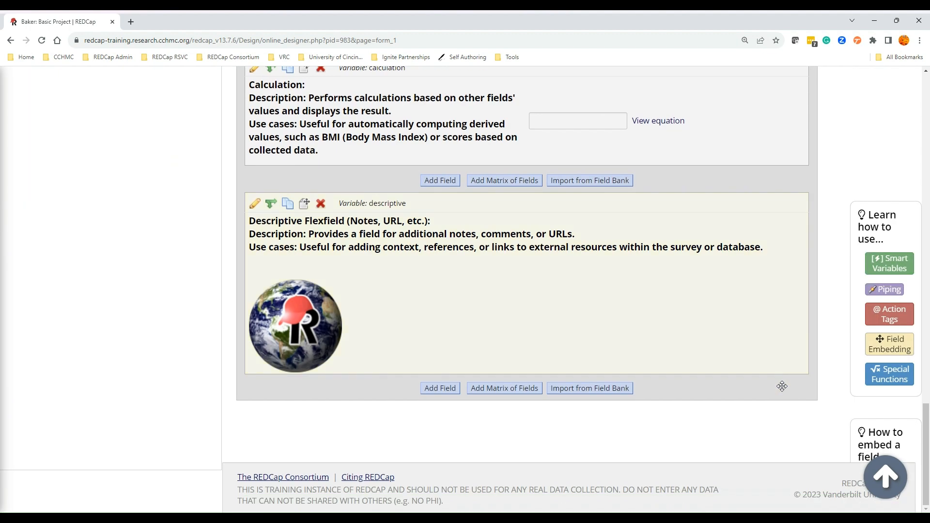
pyautogui.click(433, 391)
pyautogui.click(189, 318)
pyautogui.write('Slider: Description: Allows respondents to select a value from a predefined range by moving a slider control. Use cases: Suitable for collecting data on a scale or continuum, such as rating satisfaction on a scale from 1 to 10.')
# Set the slider's labels to "Bottom (0)", "Middle (50)" and "Top (100)", and enable display of its number value.
pyautogui.click(210, 389)
pyautogui.write('Botto')
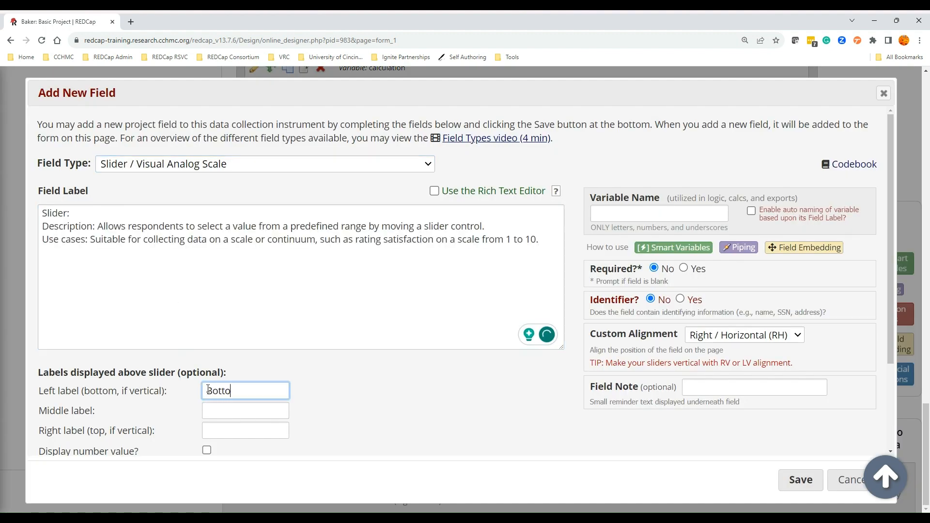
pyautogui.write('m (0)')
pyautogui.click(217, 411)
pyautogui.write('Middle')
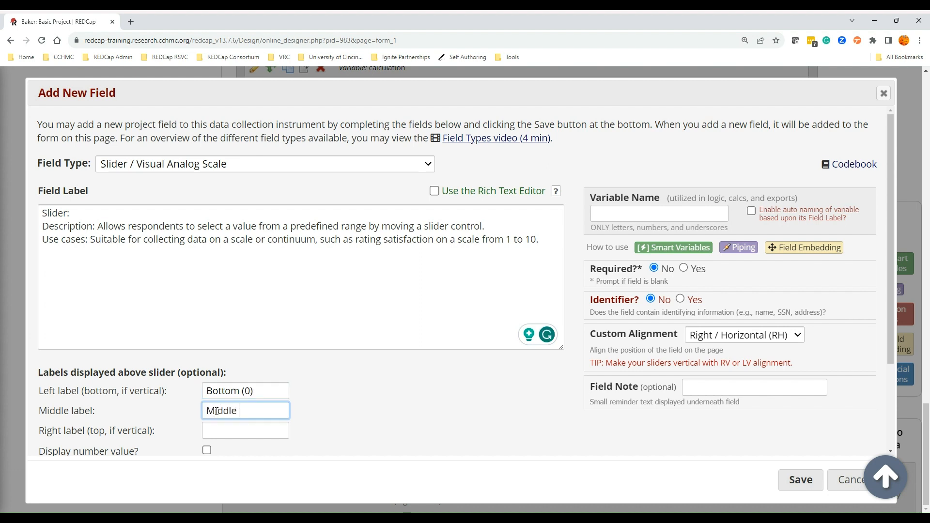
pyautogui.write(' (50)')
pyautogui.press('Tab')
pyautogui.write('Top (100)')
pyautogui.scroll(-2, 516, 254)
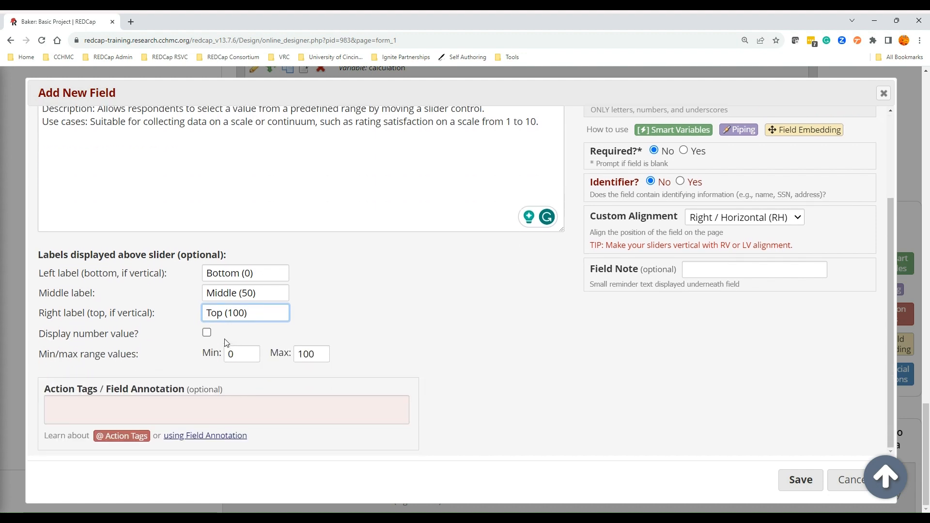
pyautogui.click(207, 333)
pyautogui.scroll(2, 653, 120)
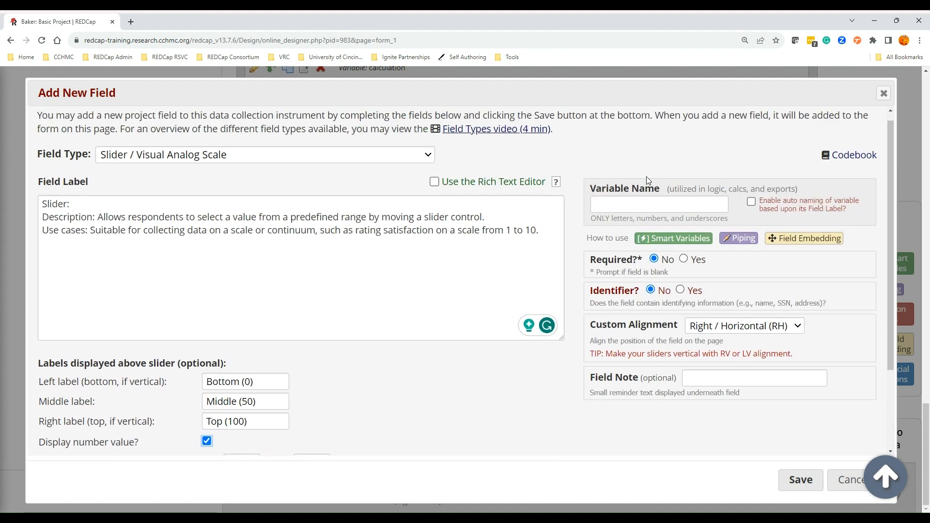
# Name the variable slider, and enable the rich text editor for the field label with its "Slider:" title selected.
pyautogui.click(641, 214)
pyautogui.write('slider')
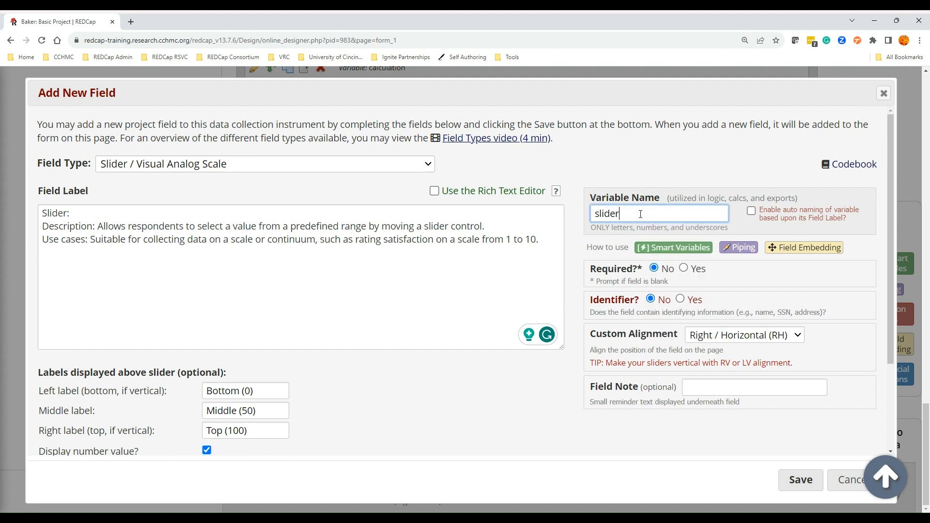
pyautogui.click(435, 191)
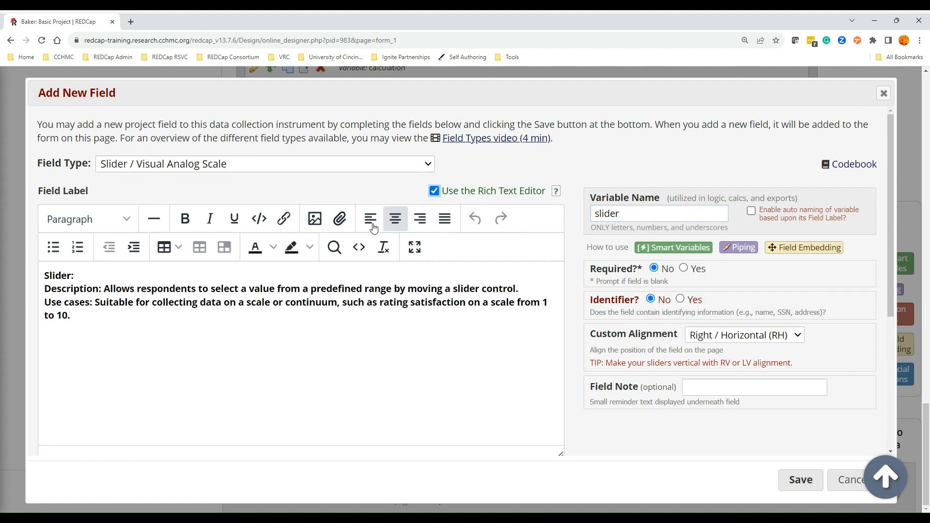
pyautogui.moveTo(74, 276); pyautogui.dragTo(51, 268)
# Try the Heading 6 and Heading 1 styles on the slider's label, and return it to Paragraph.
pyautogui.click(88, 219)
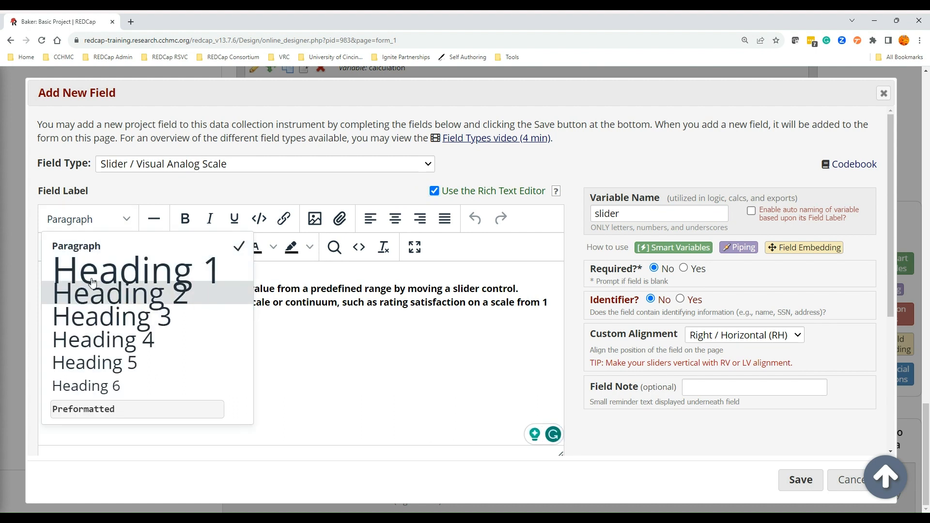
pyautogui.click(104, 387)
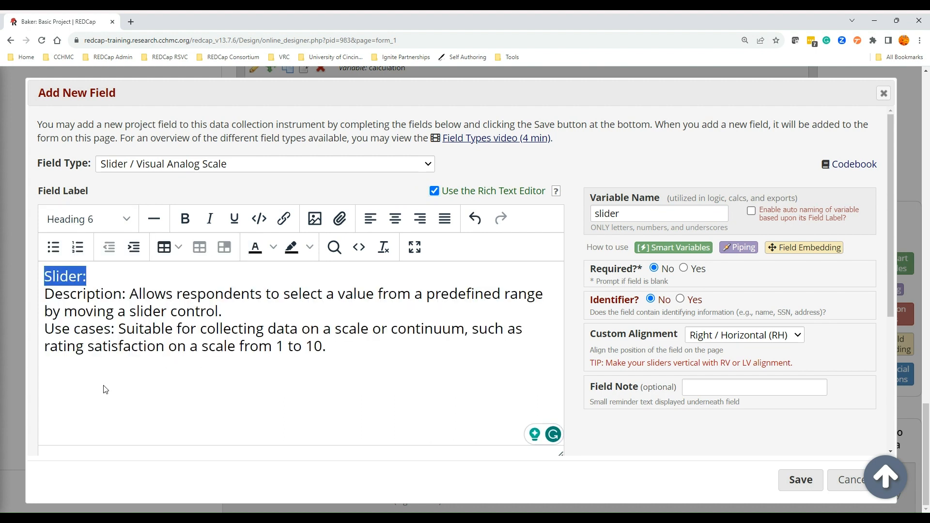
pyautogui.click(87, 219)
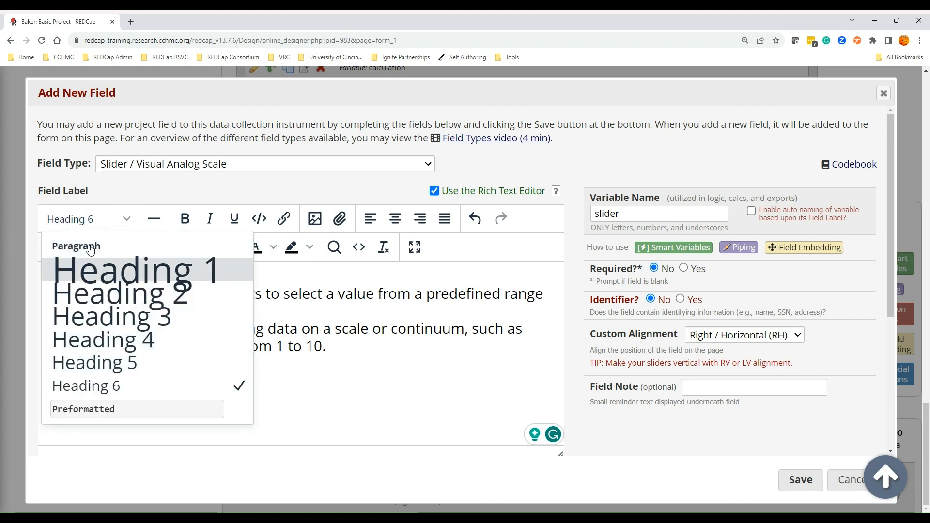
pyautogui.click(90, 264)
pyautogui.click(91, 218)
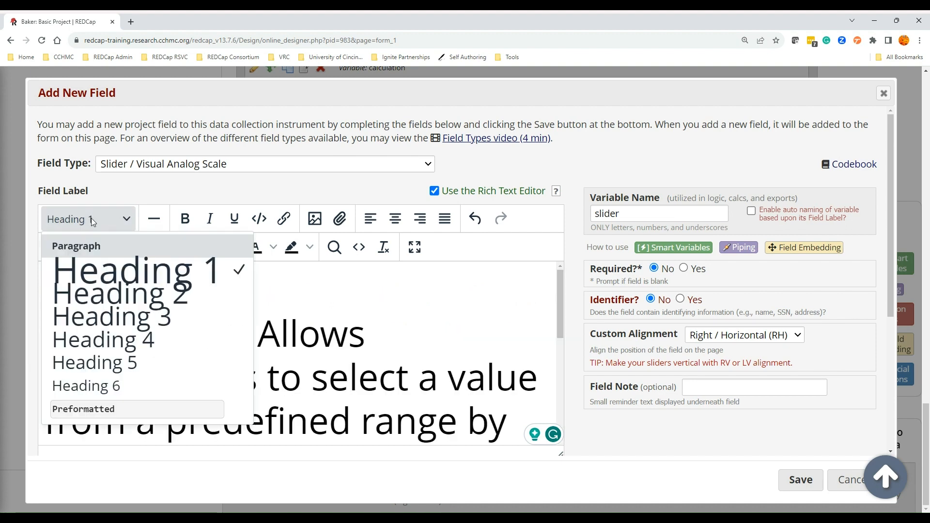
pyautogui.click(81, 247)
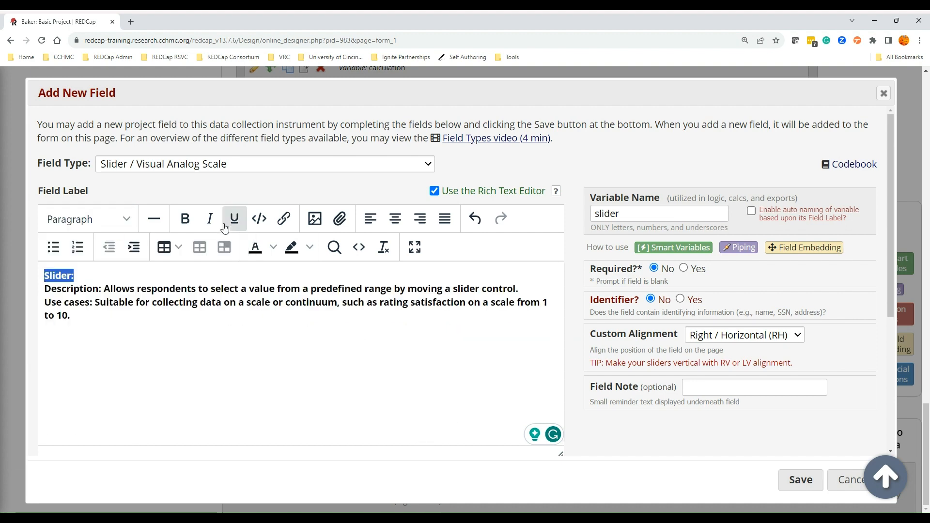
# Color the "Slider:" title red in the field label and save the slider field.
pyautogui.click(191, 227)
pyautogui.click(191, 227)
pyautogui.click(273, 247)
pyautogui.click(298, 297)
pyautogui.click(336, 381)
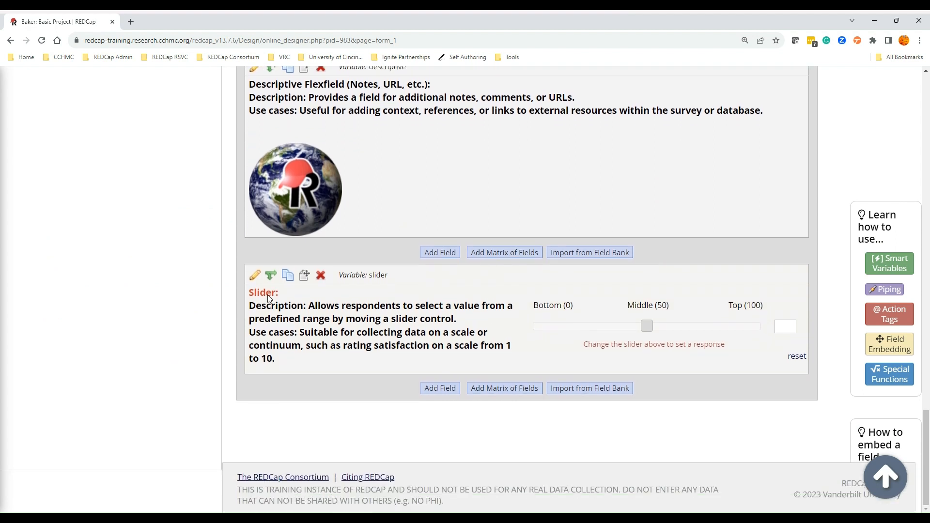
# Copy the slider field and save the copy with a vertical alignment.
pyautogui.click(289, 277)
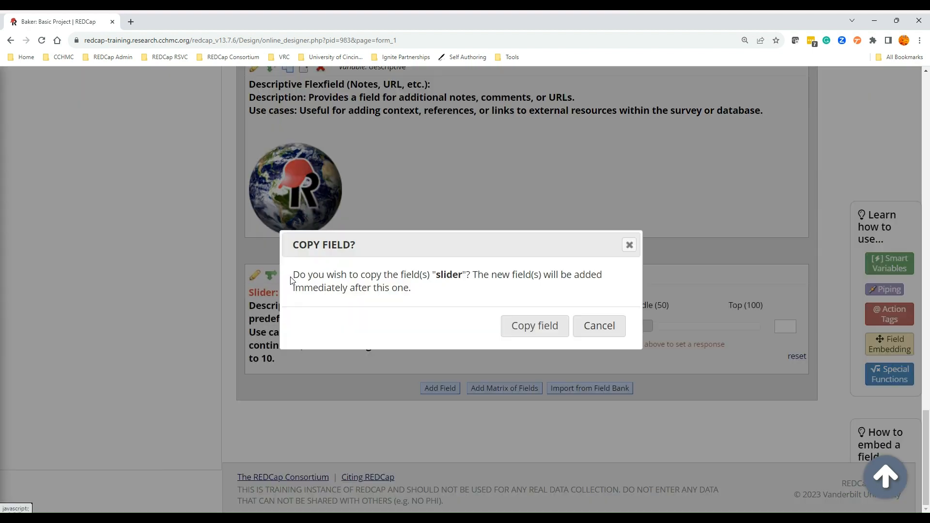
pyautogui.click(534, 326)
pyautogui.click(775, 480)
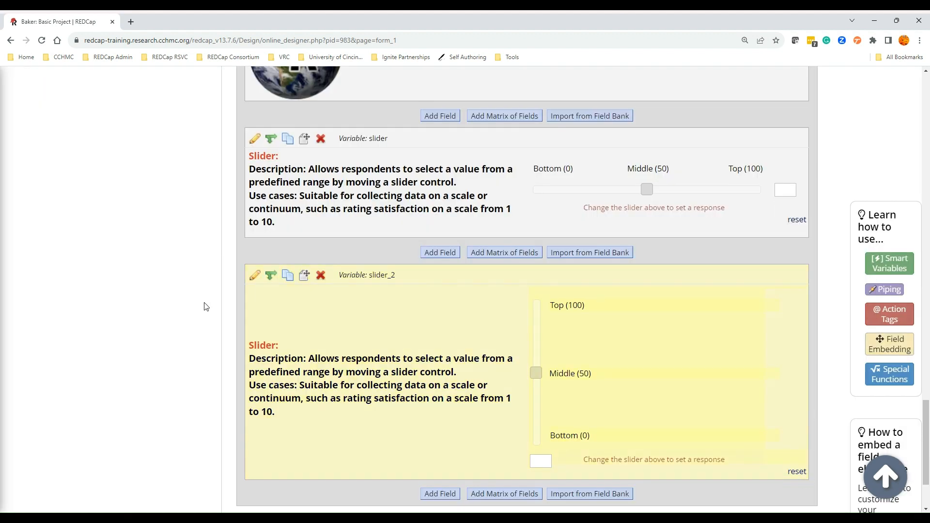
# Add a matrix of fields at the end of the form, below the vertical slider, with the header text "Matrix".
pyautogui.scroll(-3, 206, 307)
pyautogui.click(513, 390)
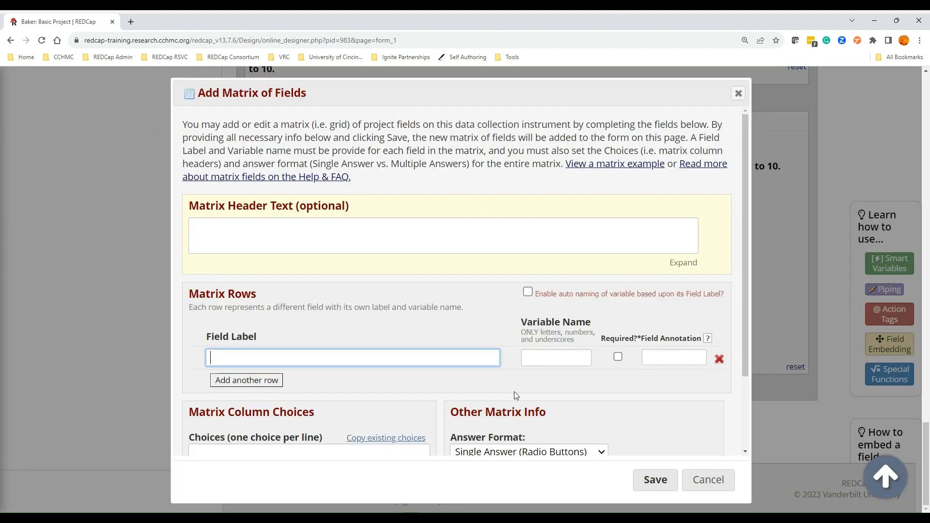
pyautogui.click(352, 237)
pyautogui.write('Matrix')
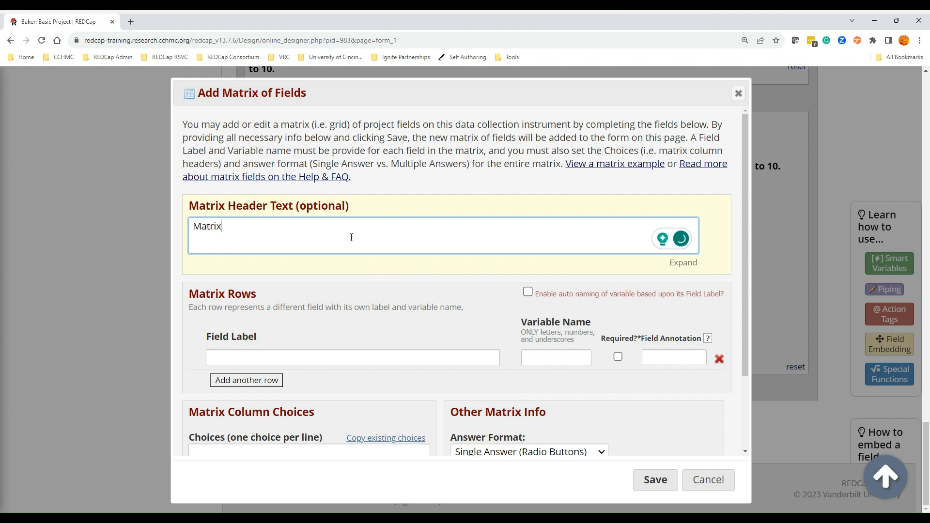
# Label the first matrix row "field 1" and give it the variable name f1.
pyautogui.scroll(-2, 331, 279)
pyautogui.click(323, 263)
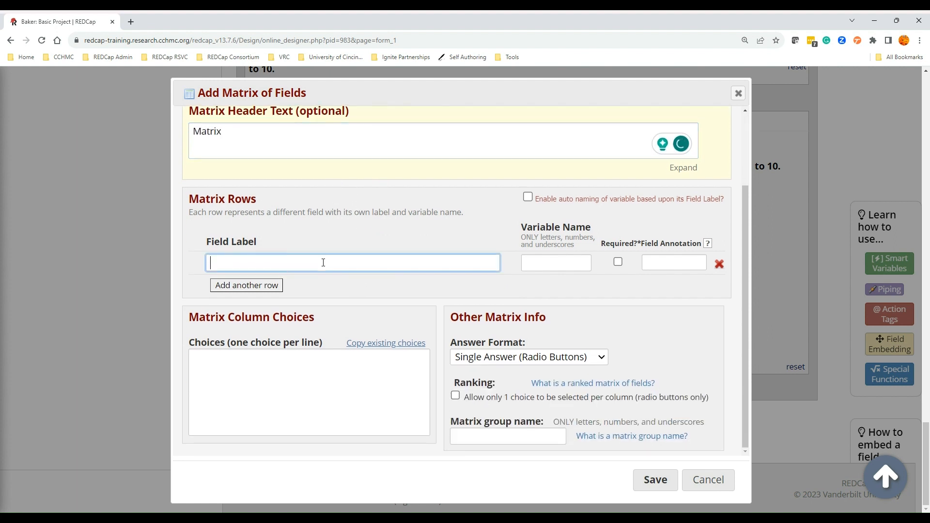
pyautogui.write('field 1')
pyautogui.press('Tab')
pyautogui.hotkey('shift', 'Tab')
pyautogui.press('Tab')
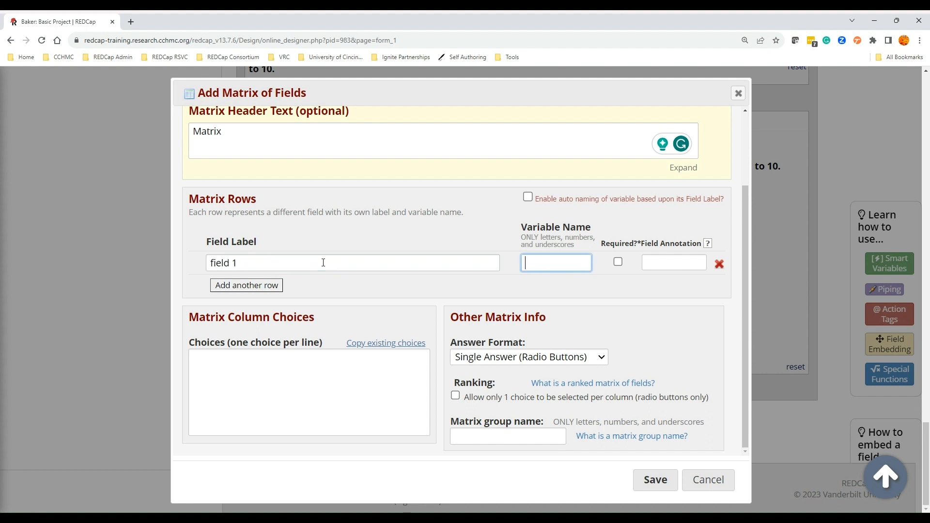
pyautogui.write('f1')
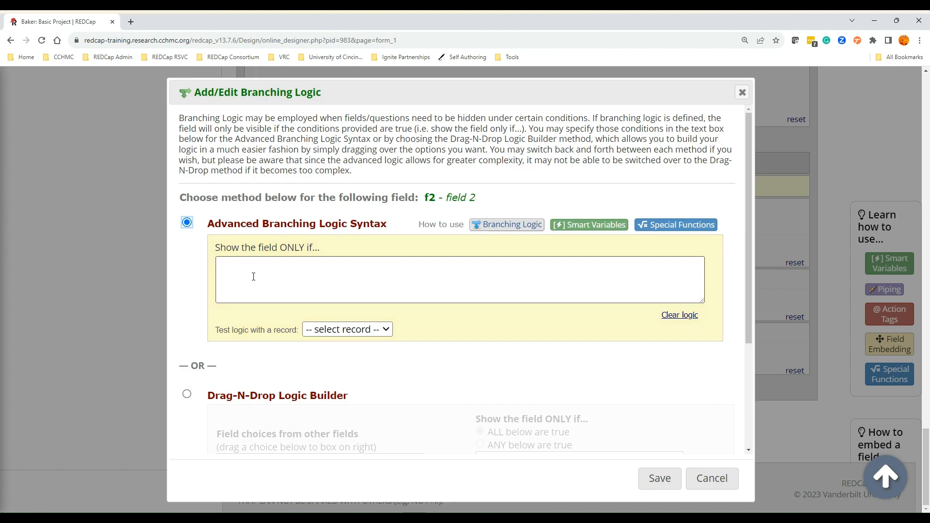
# Use the Drag-N-Drop Logic Builder to show field 2 only if f1 = 1, and save the branching logic.
pyautogui.click(187, 395)
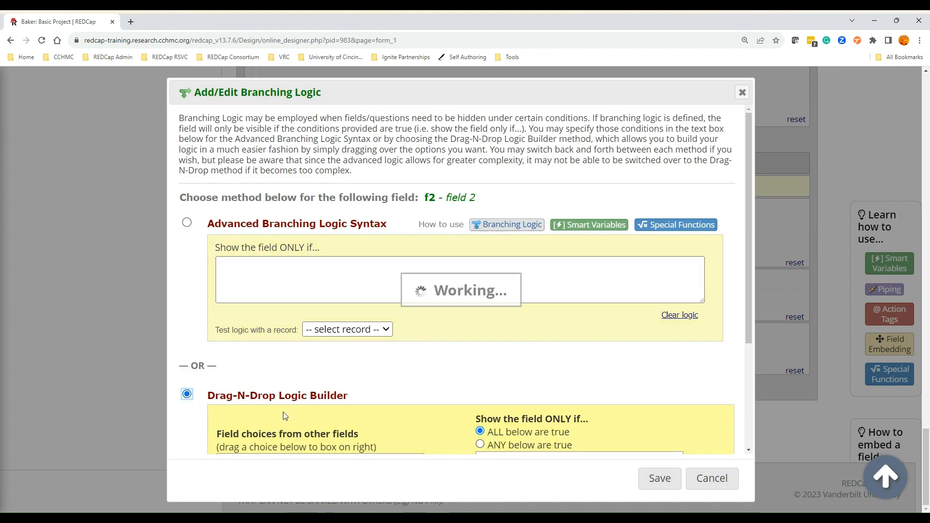
pyautogui.scroll(-3, 518, 324)
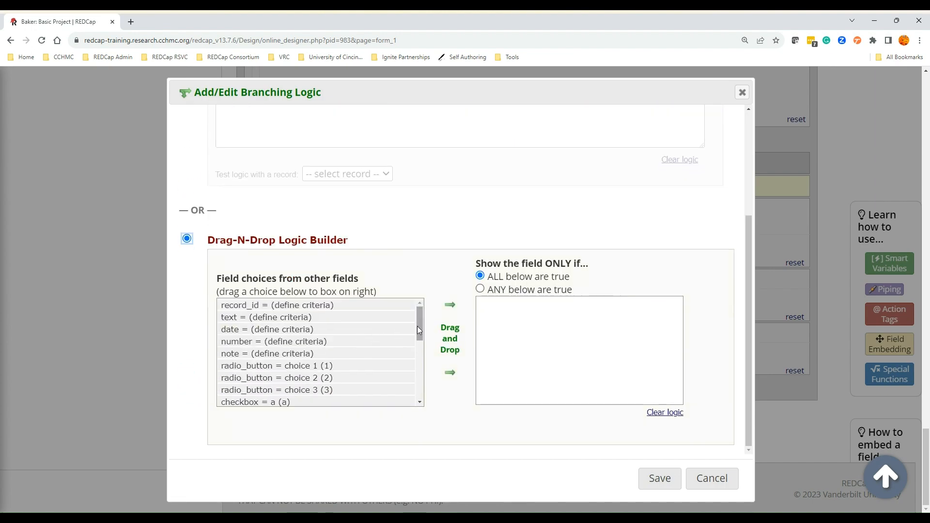
pyautogui.moveTo(418, 326); pyautogui.dragTo(436, 401)
pyautogui.moveTo(241, 305); pyautogui.dragTo(571, 332)
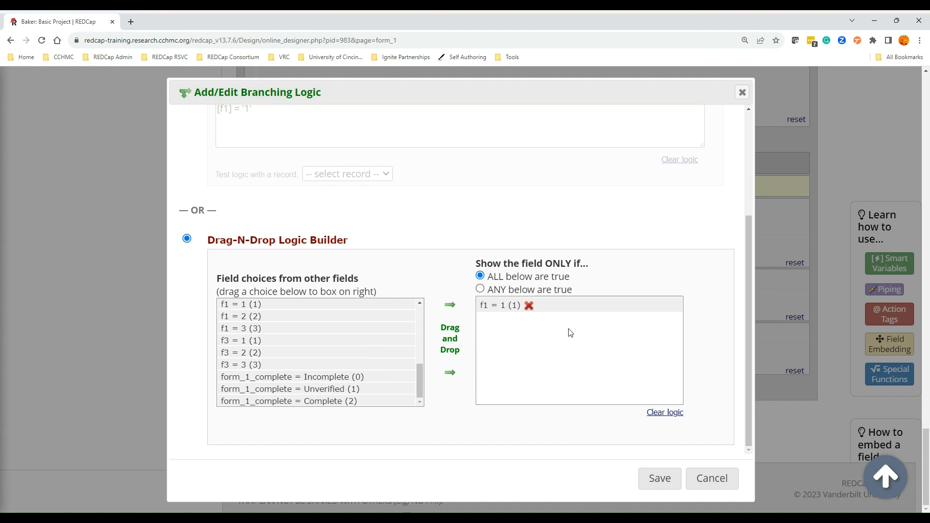
pyautogui.click(658, 479)
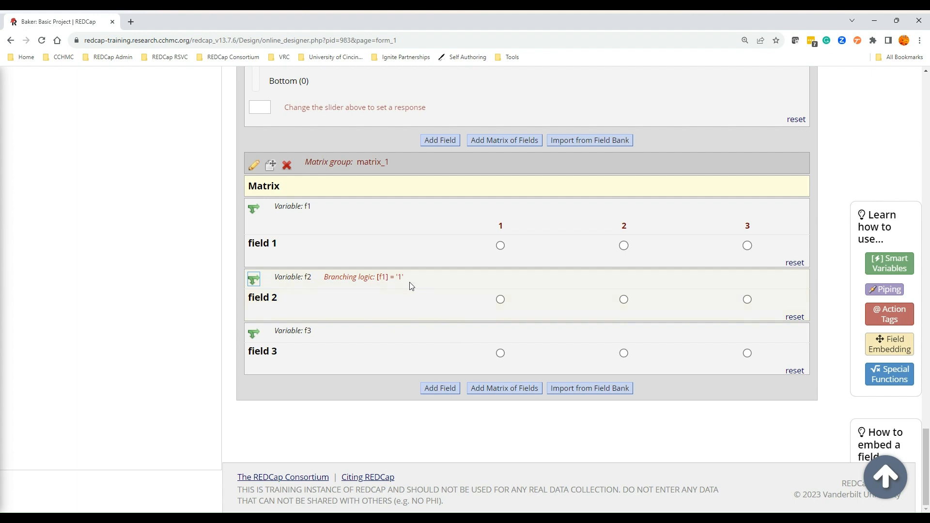
# Set field 3's branching logic in the Drag-N-Drop Logic Builder to show it if ANY of f1 = 1 or f2 = 1 is true, and save.
pyautogui.click(254, 335)
pyautogui.scroll(-3, 561, 399)
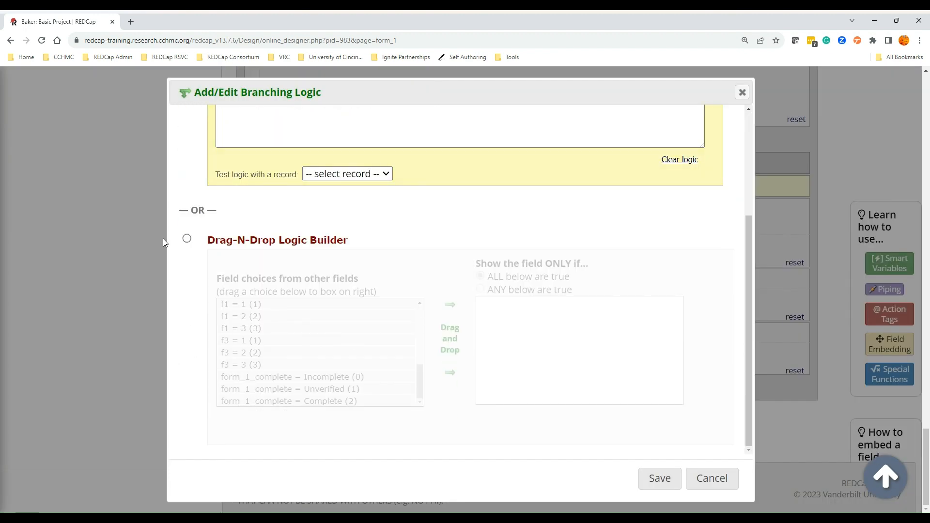
pyautogui.click(187, 239)
pyautogui.scroll(-5, 321, 382)
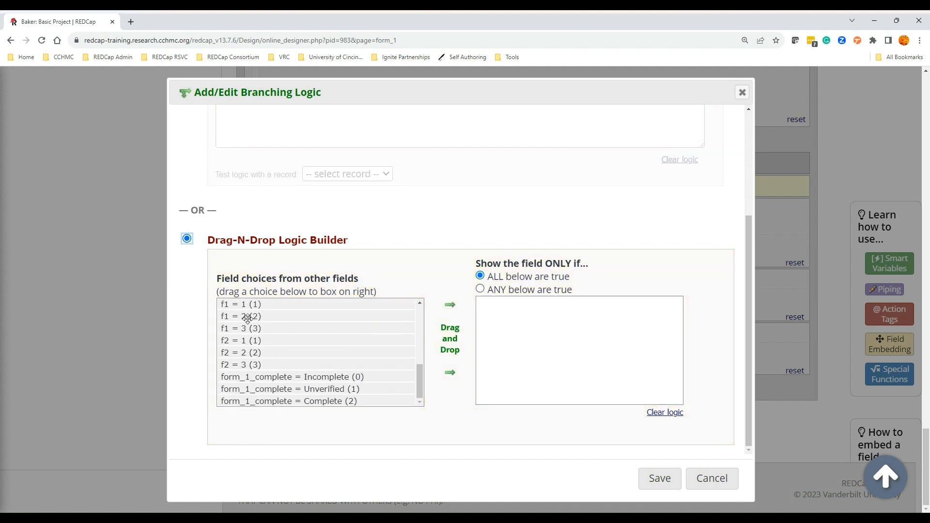
pyautogui.moveTo(243, 306); pyautogui.dragTo(547, 341)
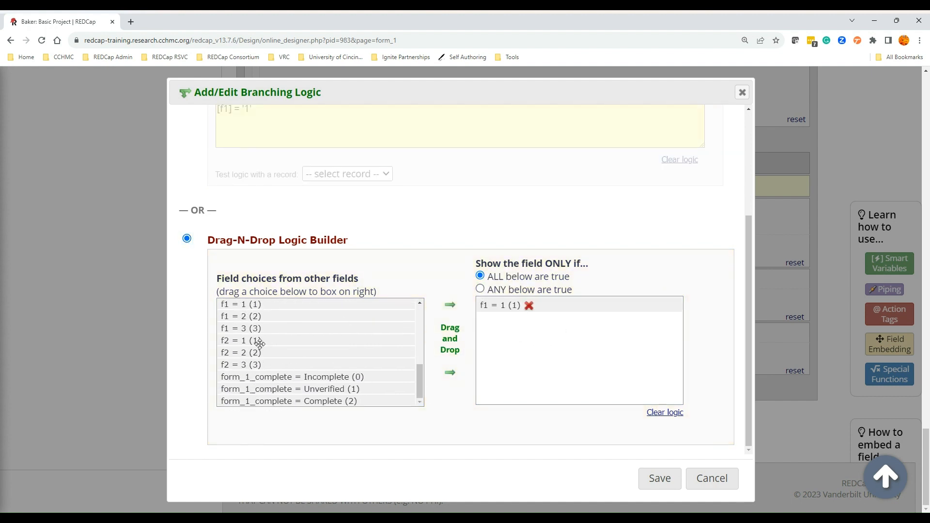
pyautogui.moveTo(238, 340); pyautogui.dragTo(557, 363)
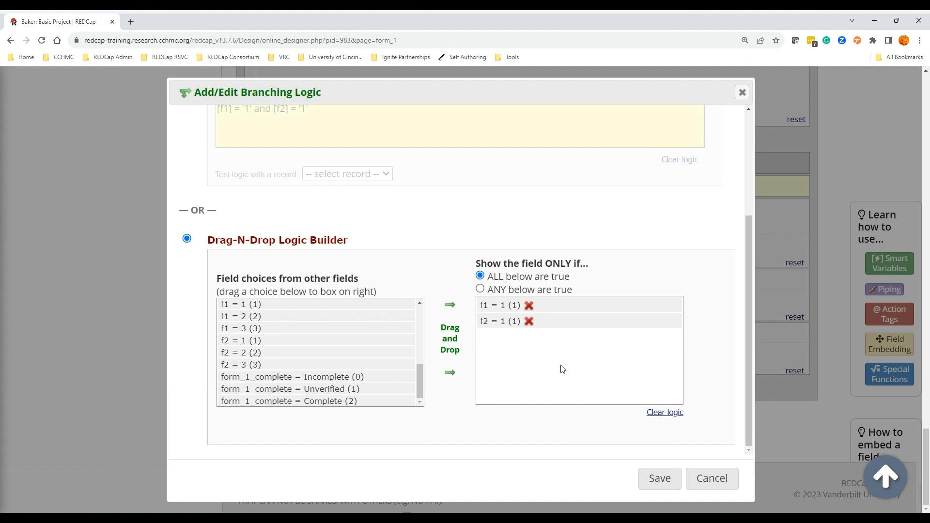
pyautogui.click(481, 289)
pyautogui.click(659, 478)
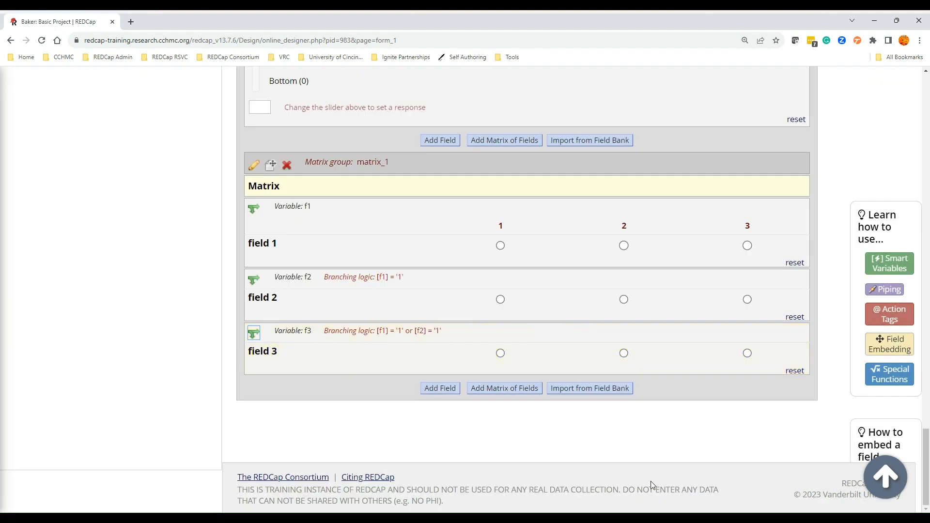
# Reopen field 3's branching logic and review its advanced syntax.
pyautogui.click(253, 332)
pyautogui.scroll(-3, 663, 411)
pyautogui.scroll(3, 662, 411)
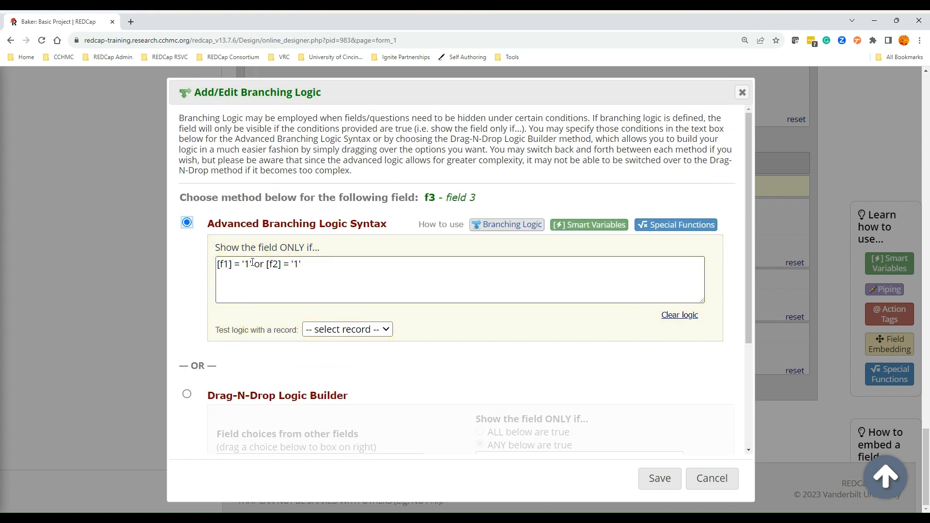